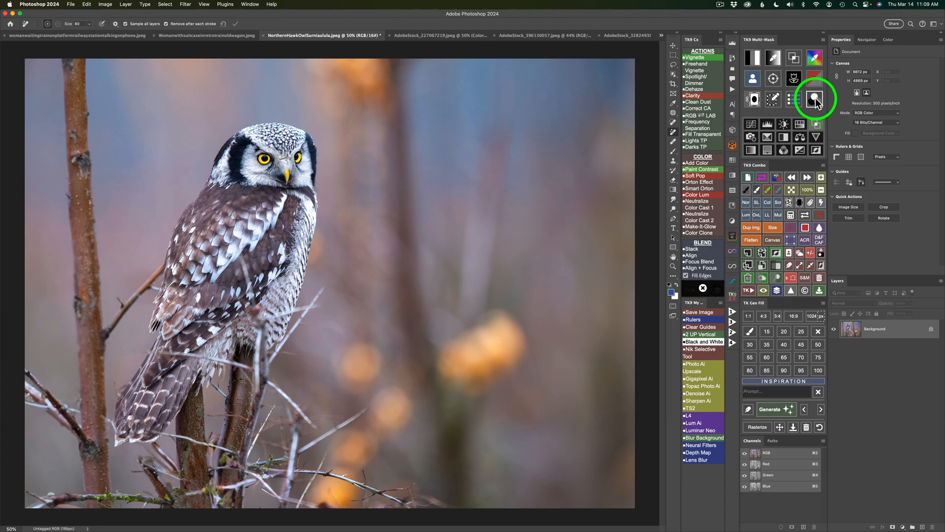
Step: Add a TK Color Grading layer above the owl photo's background
click(810, 101)
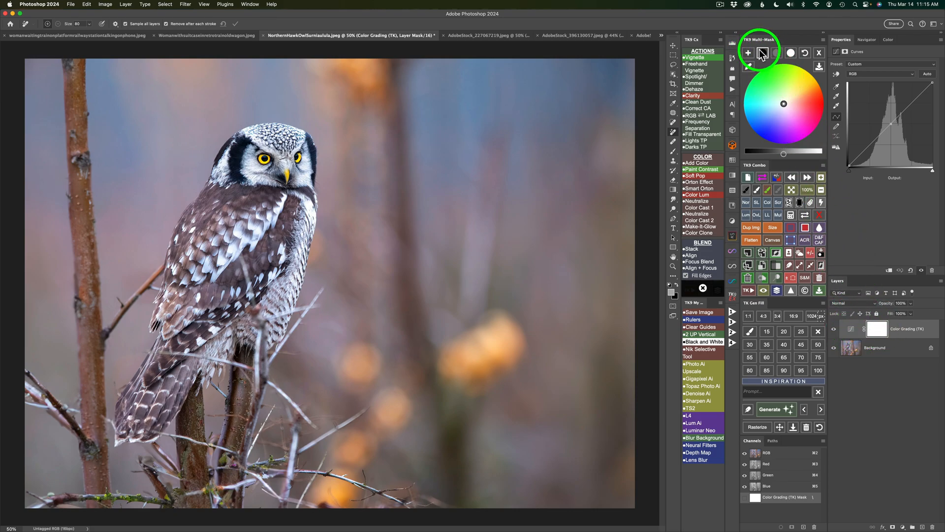
Step: Add two extra Color Grading layers above the first one, and delete both again
click(748, 53)
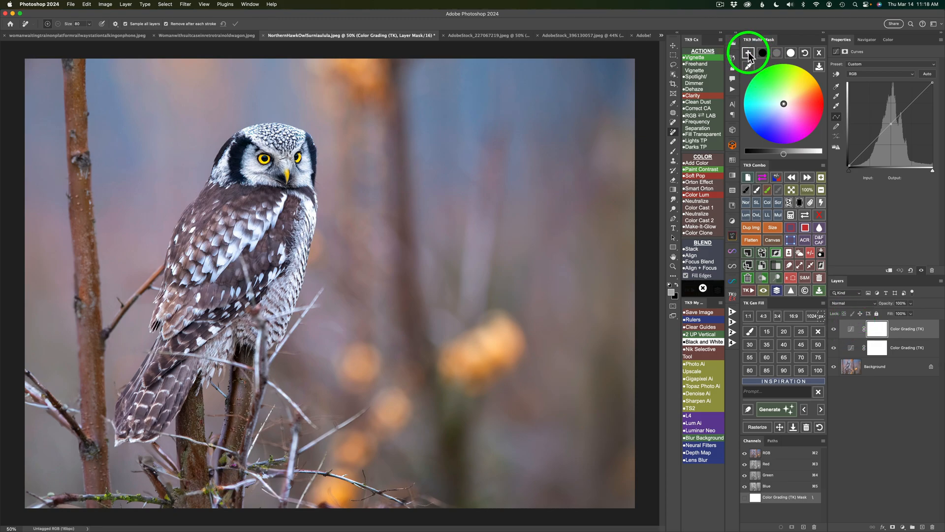
click(749, 54)
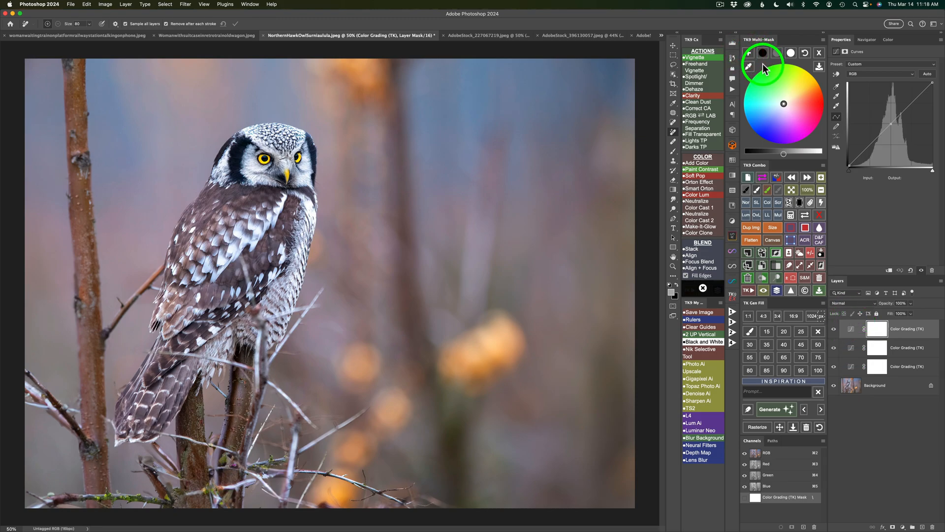
click(748, 278)
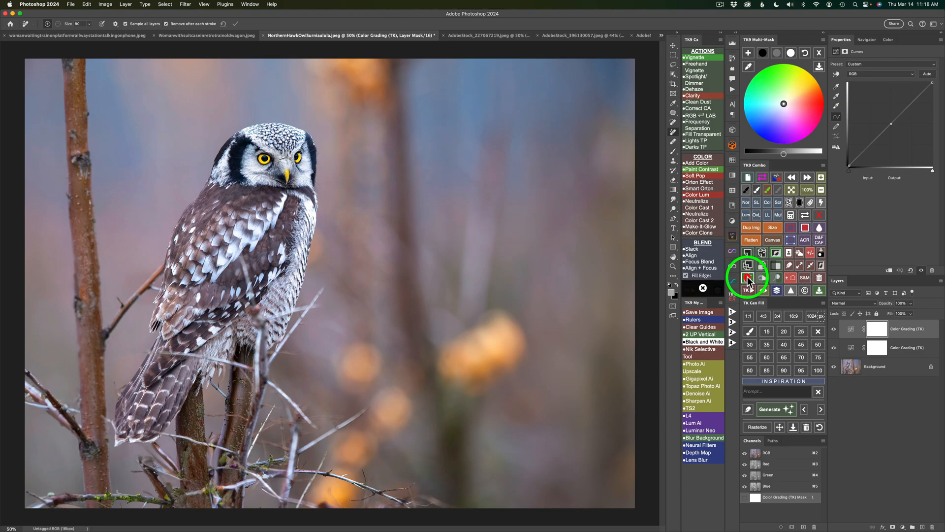
click(747, 278)
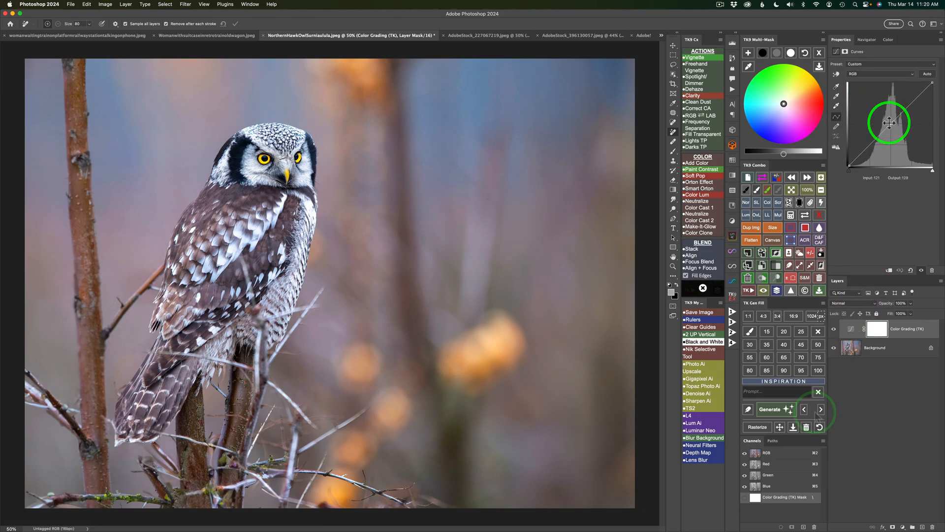
click(817, 411)
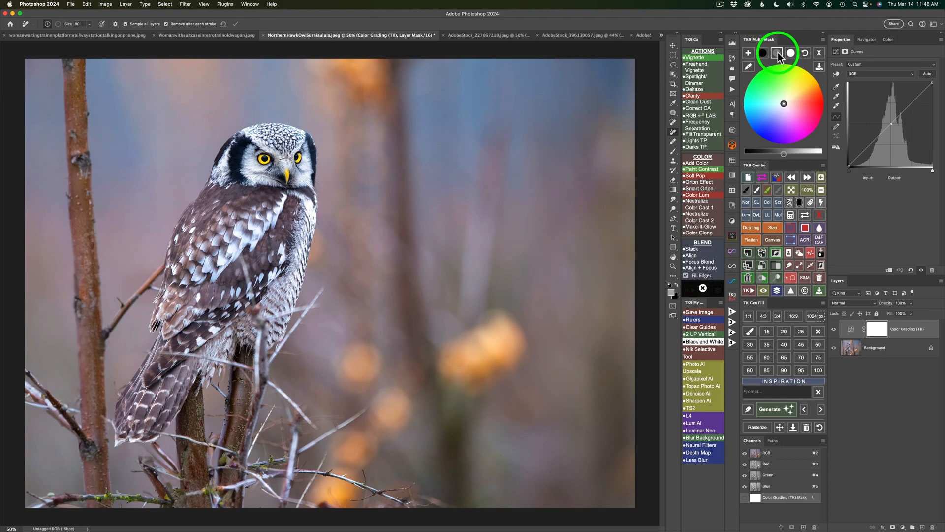
Step: Tint the midtones orange with hue 31 and saturation 43, and compare the photo with and without the grading layer
click(777, 54)
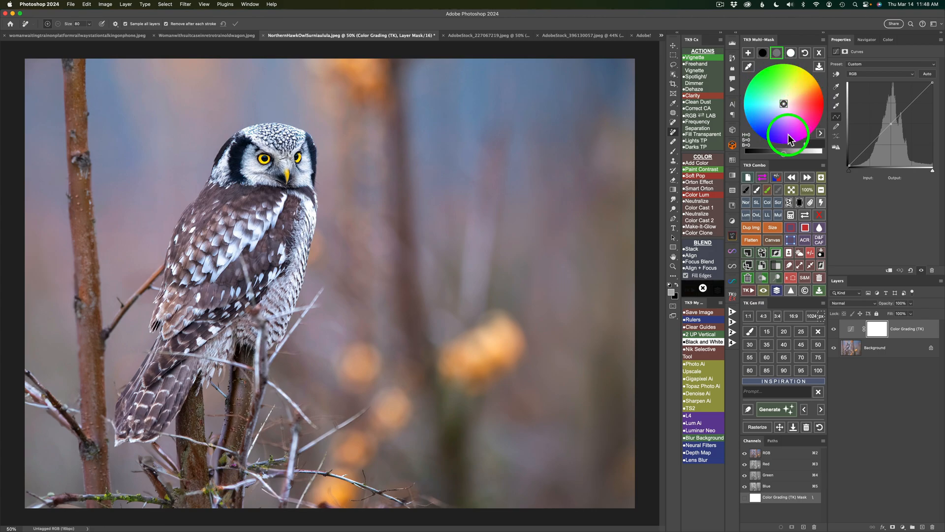
click(798, 94)
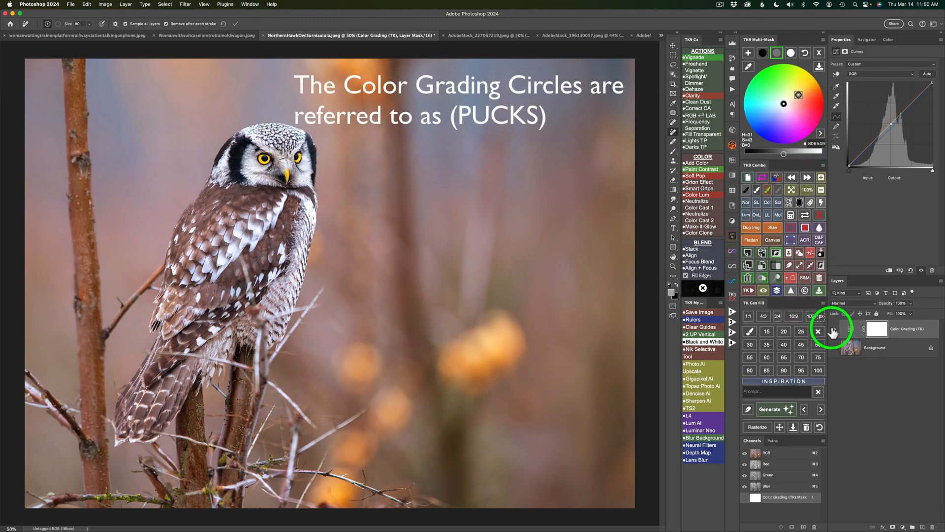
click(834, 330)
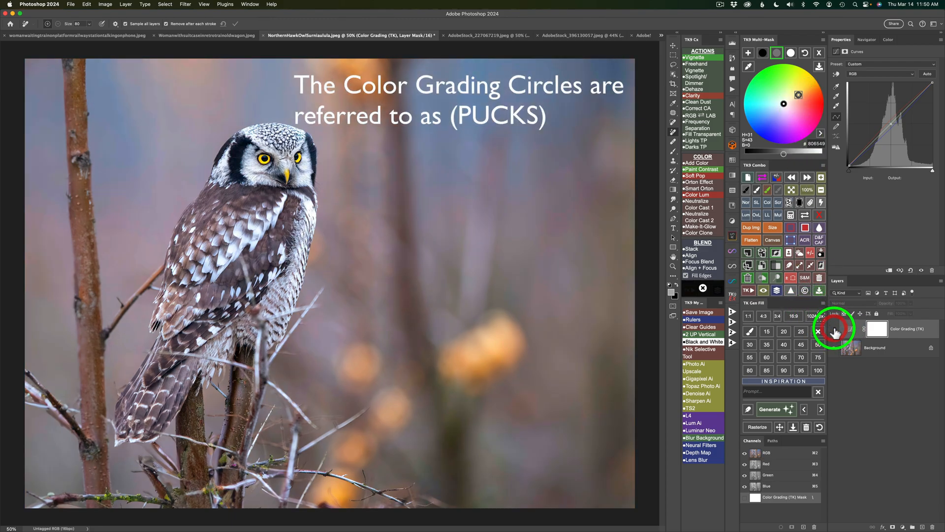
click(834, 330)
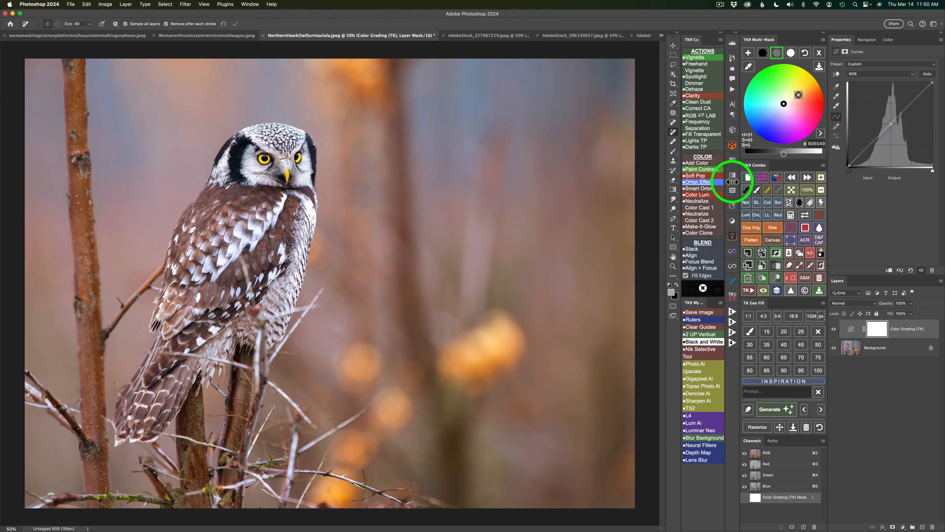
click(768, 202)
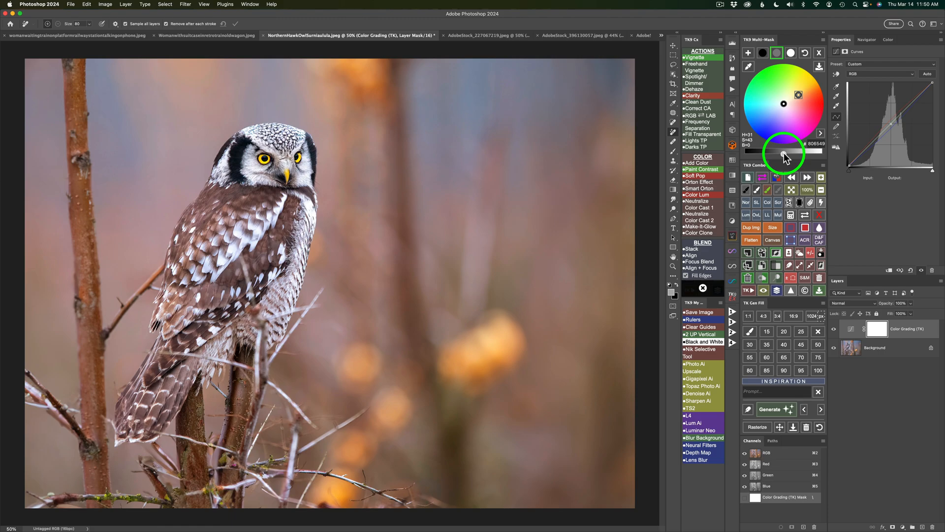
Step: Darken the midtones slightly by setting their brightness to -2
drag(784, 152, 778, 152)
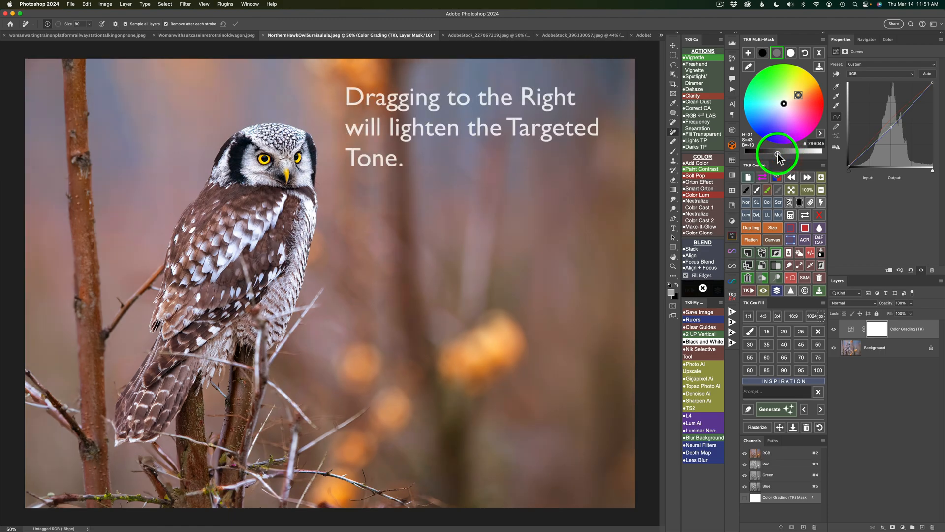
drag(776, 157, 780, 158)
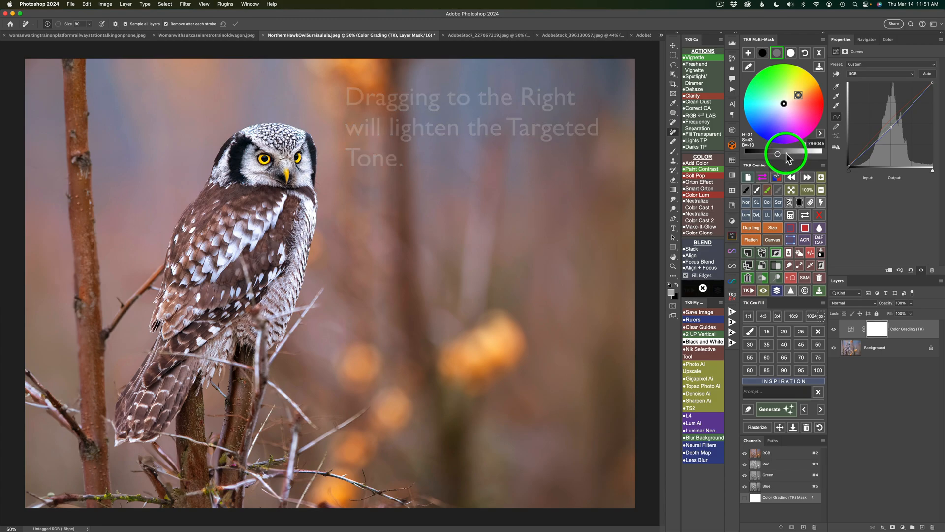
drag(787, 155, 781, 157)
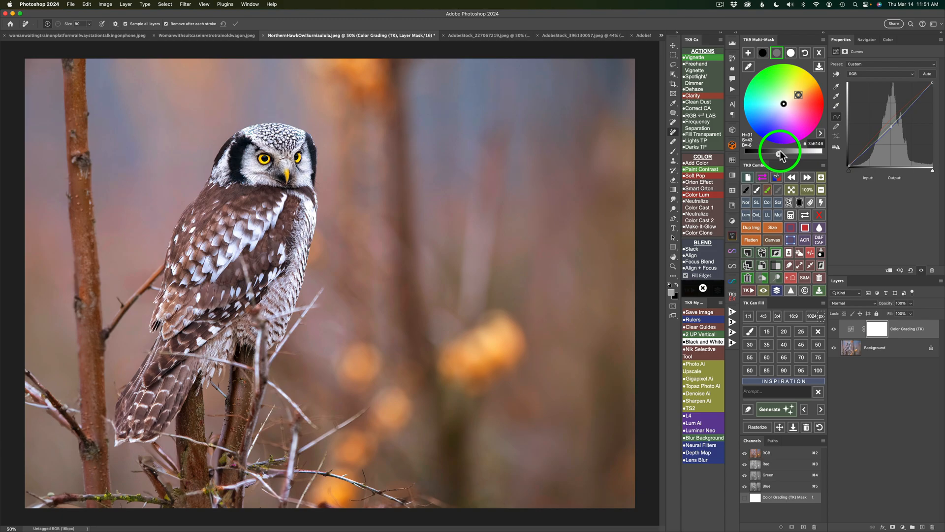
click(781, 151)
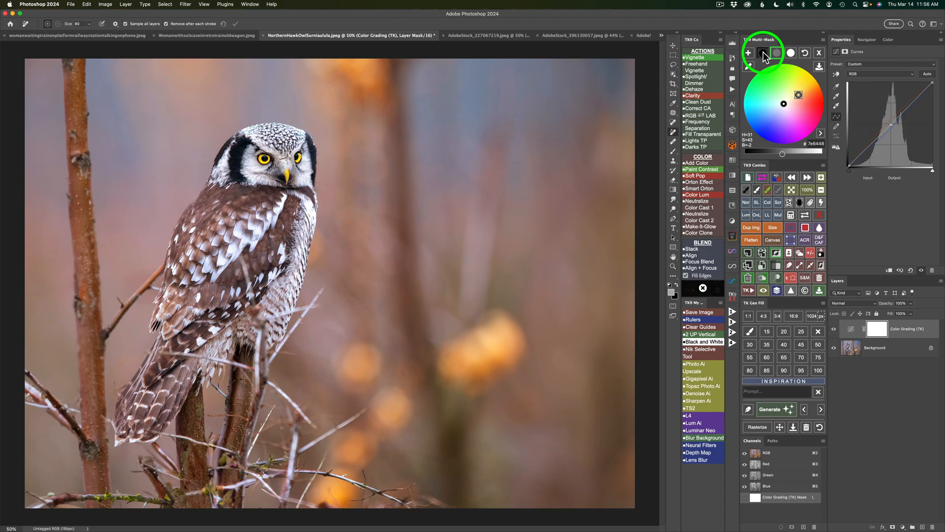
Step: Tint the shadows blue with hue 232 and saturation 66, and darken them to brightness -13
click(763, 52)
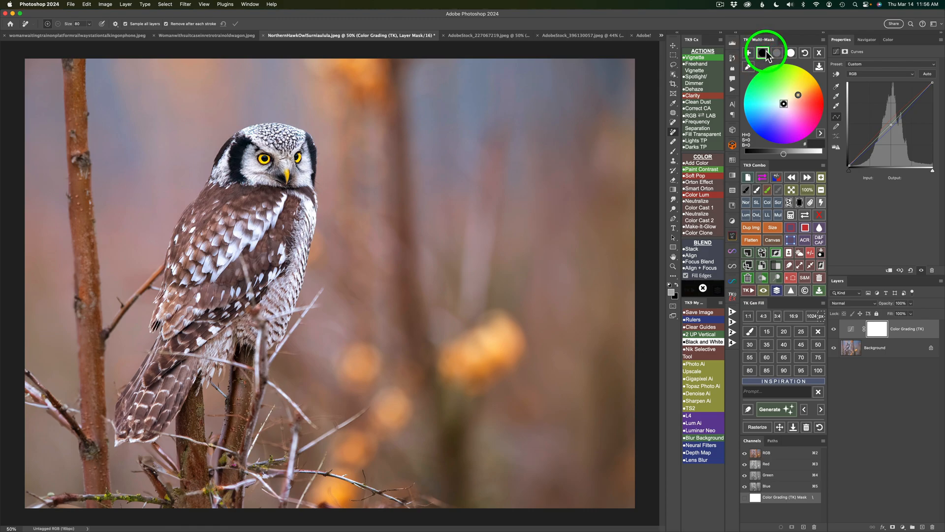
click(773, 119)
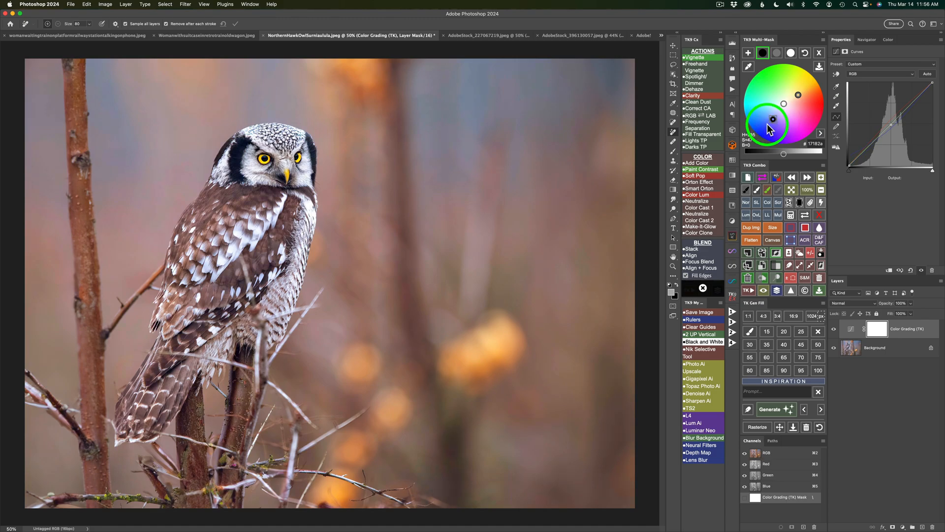
click(766, 123)
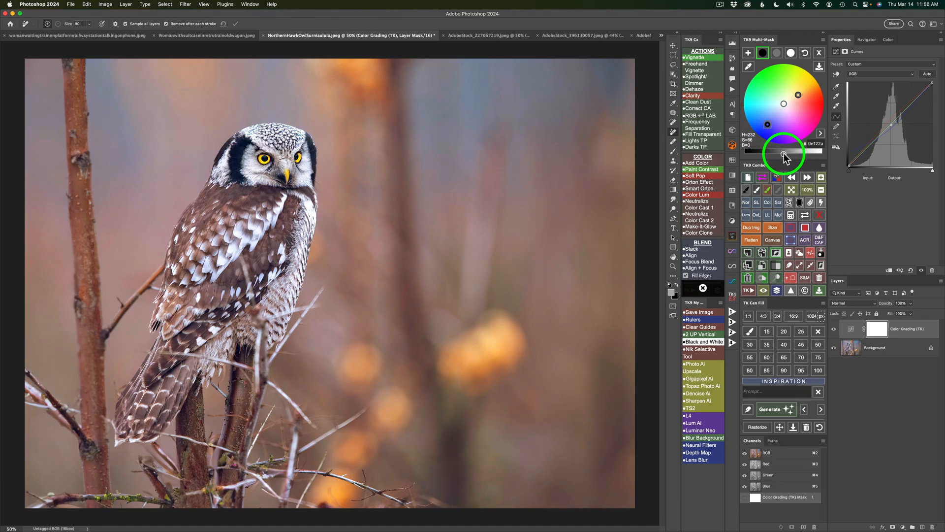
drag(783, 154, 776, 153)
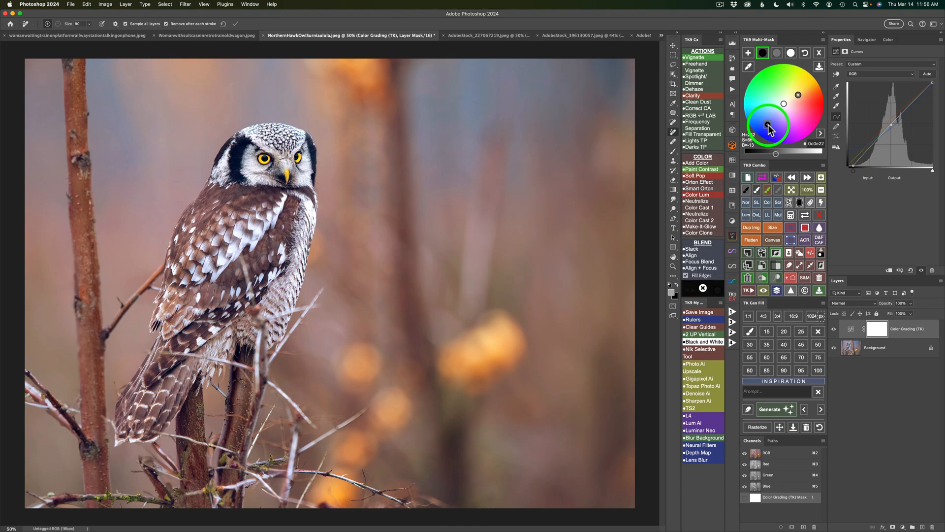
Step: Try green, yellow and magenta tints on the highlights, ending at hue 309 and saturation 81
click(790, 52)
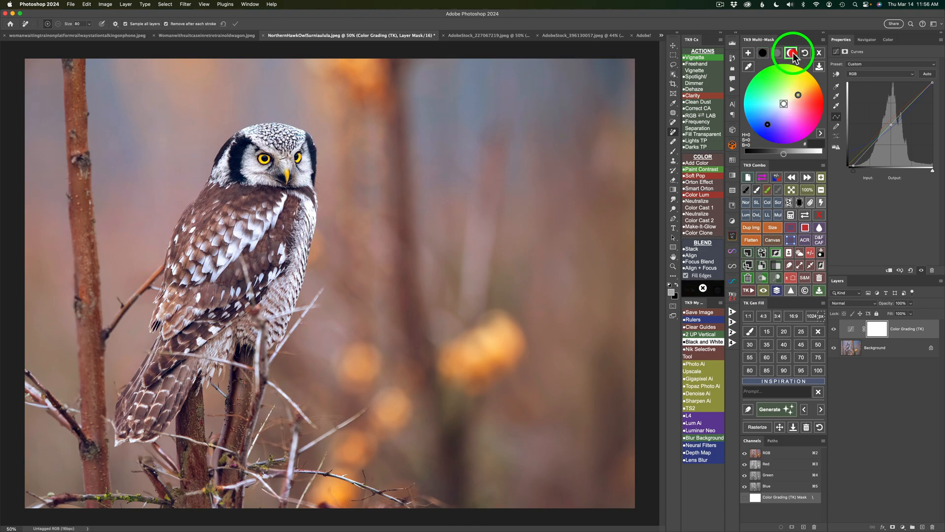
click(777, 79)
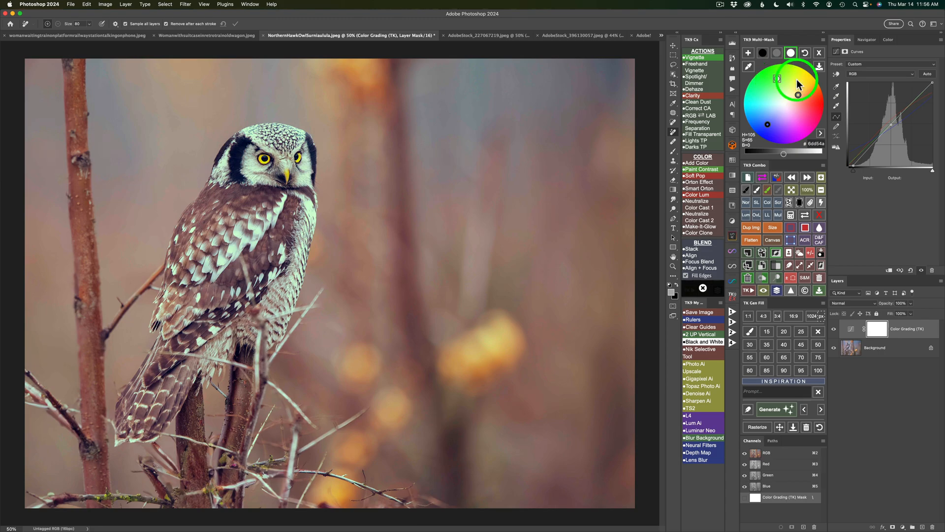
click(797, 79)
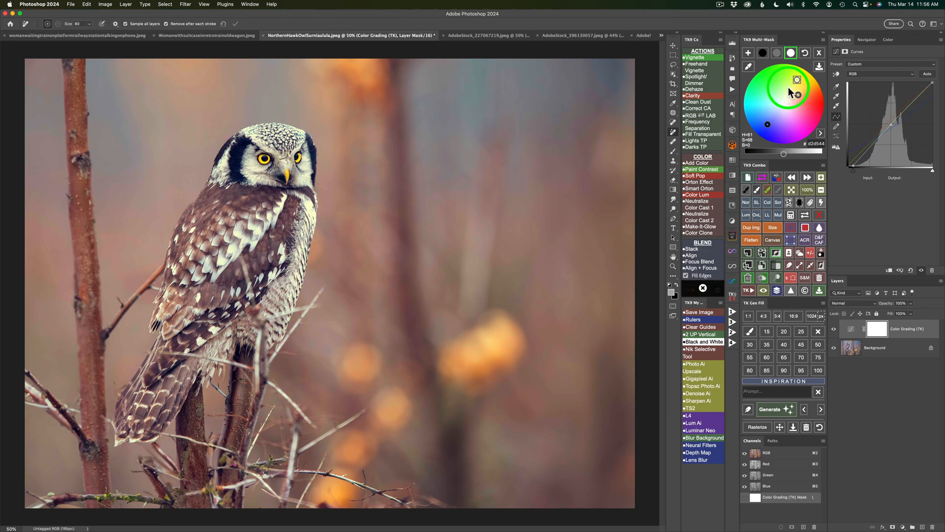
click(788, 88)
click(804, 129)
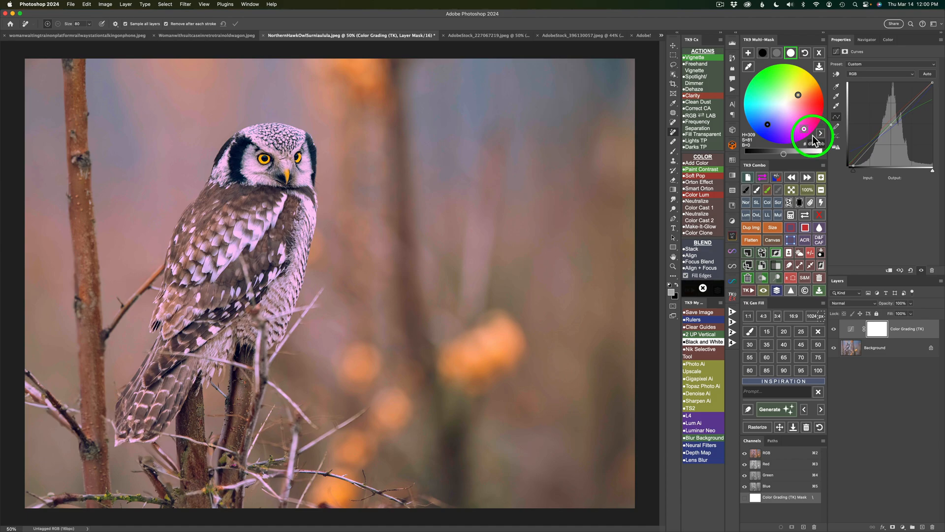
Step: Try the highlights tint at full saturation, reduce it to hue 315 and saturation 84, and compare with the grading layer hidden
drag(813, 137, 811, 140)
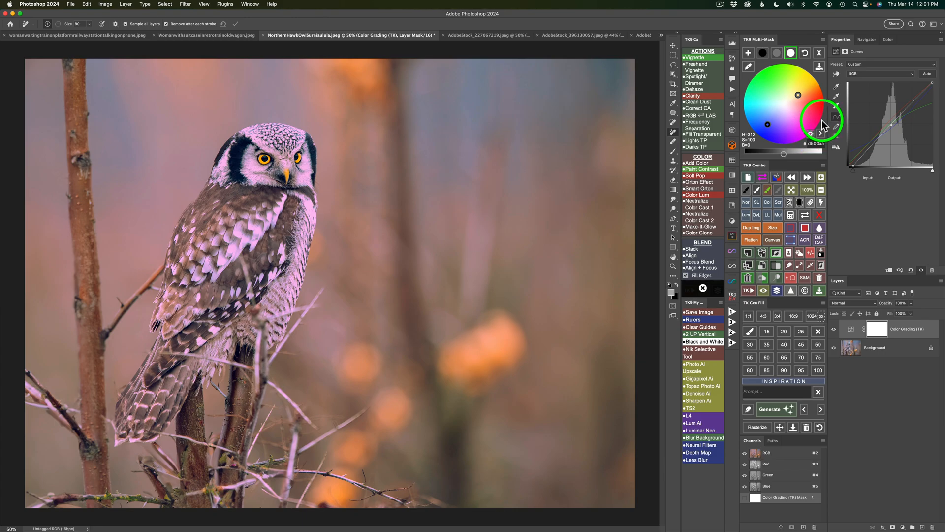
drag(824, 122, 823, 120)
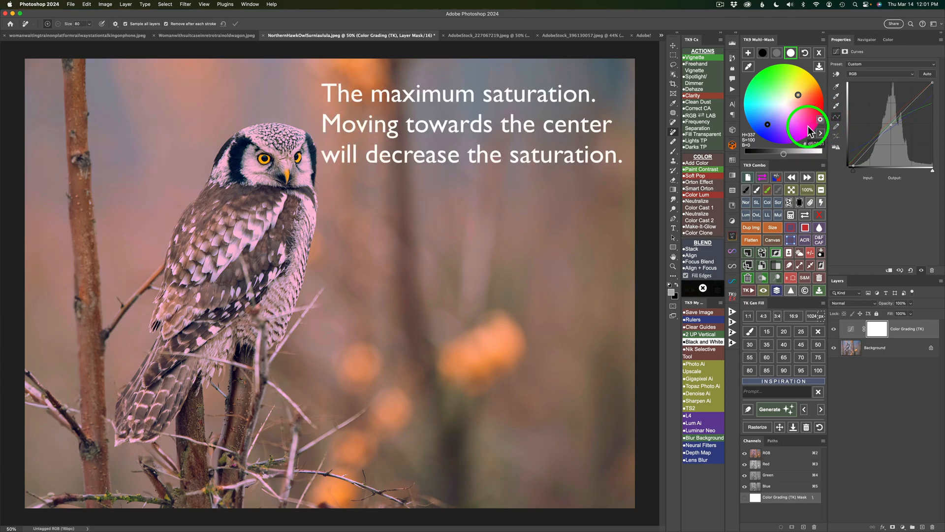
click(807, 126)
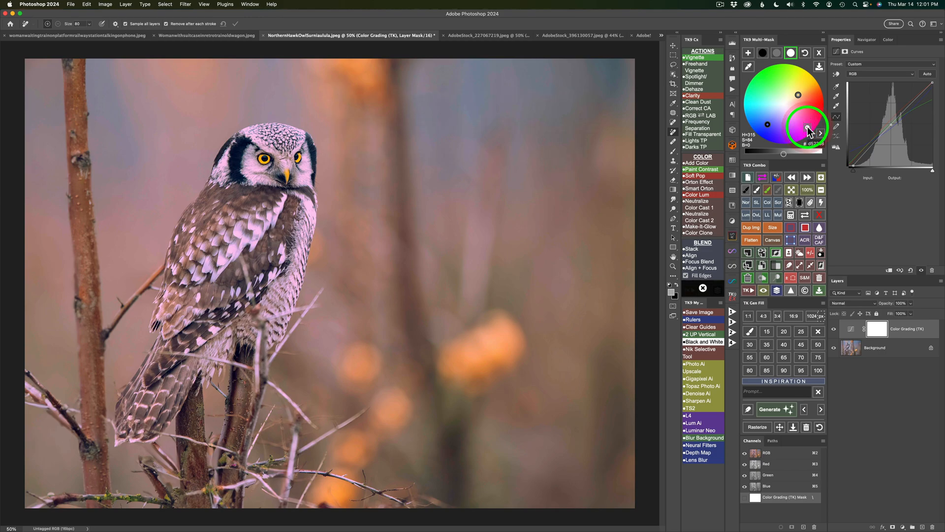
click(834, 330)
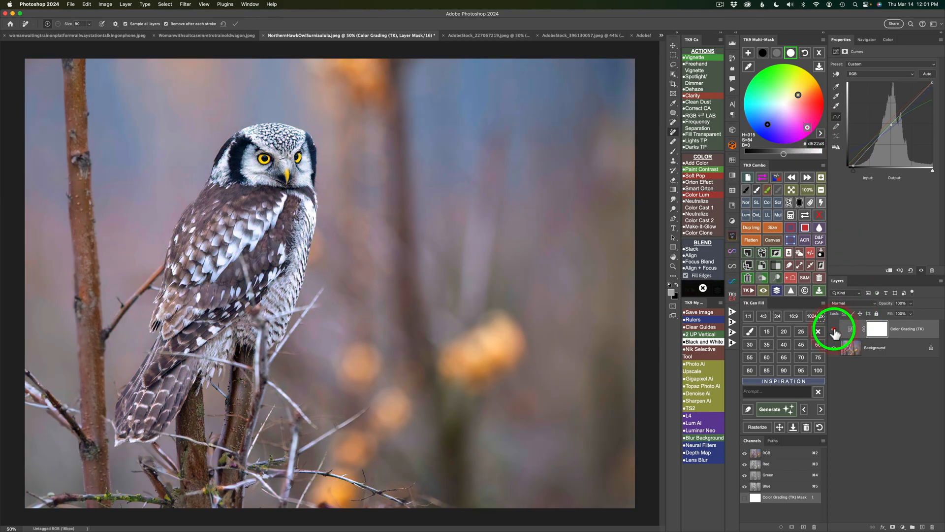
click(834, 330)
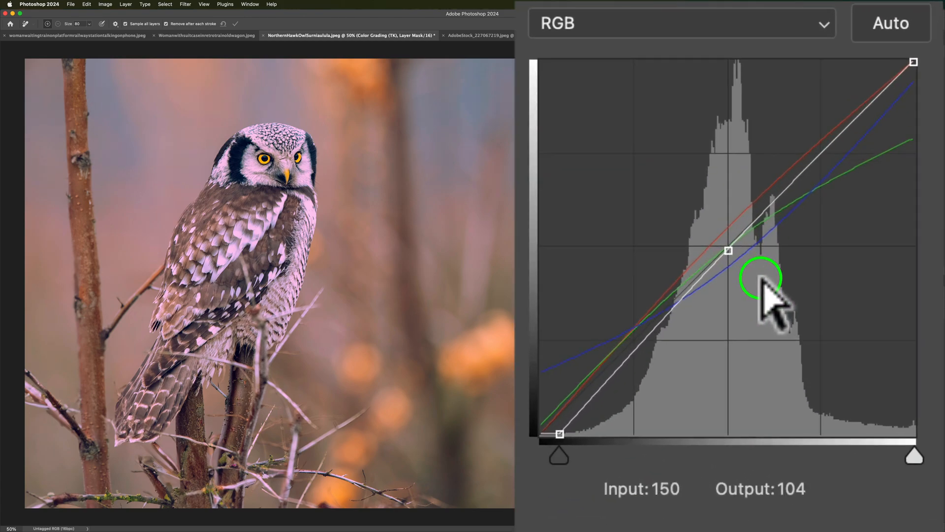
Step: View the channel choices for the Color Grading layer's curves, keeping RGB selected
click(755, 15)
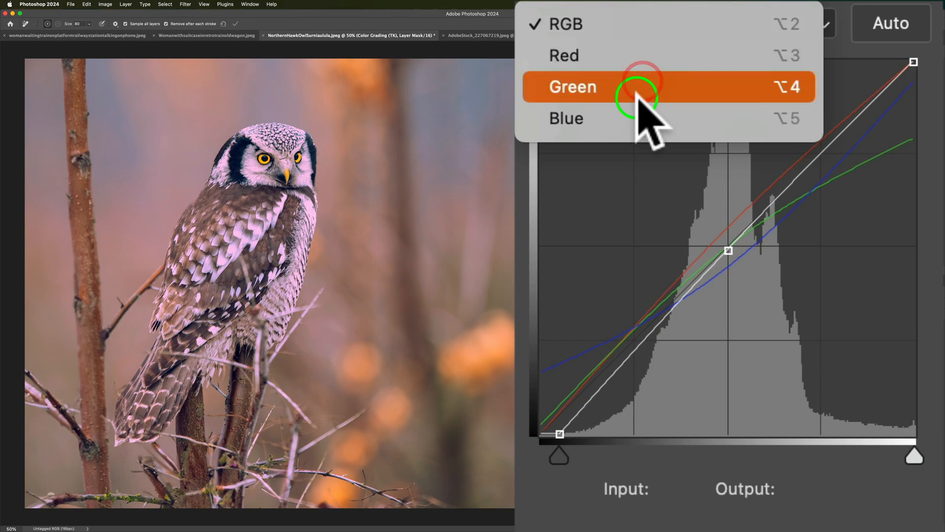
click(880, 198)
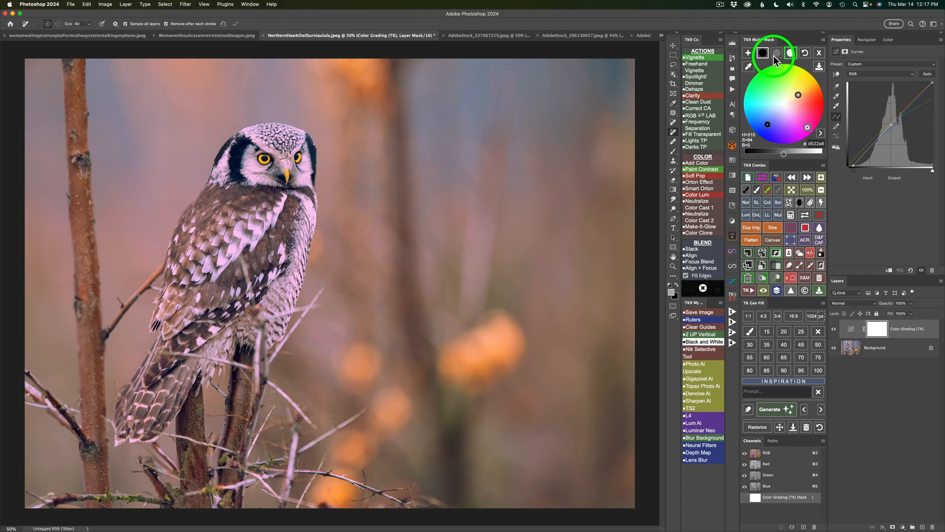
Step: Target the highlights again and tint them magenta with hue 310 and saturation 76
click(790, 54)
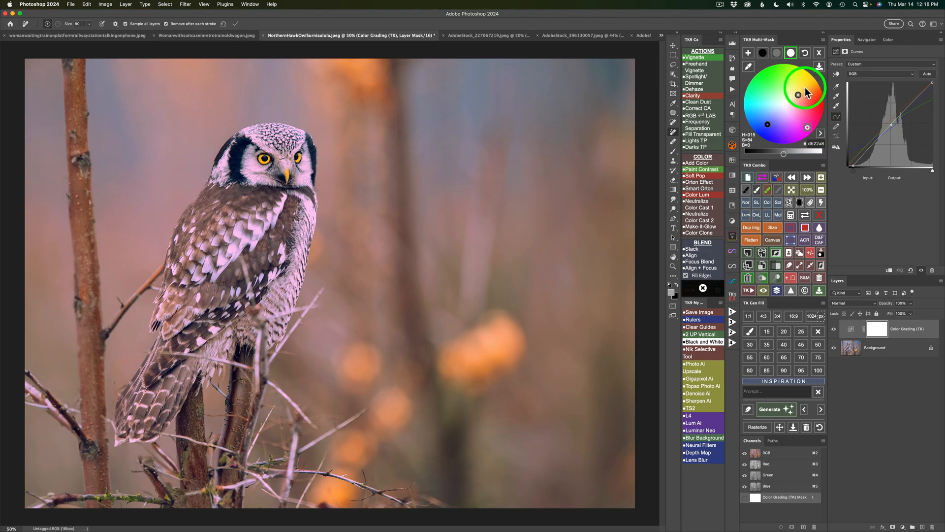
click(789, 51)
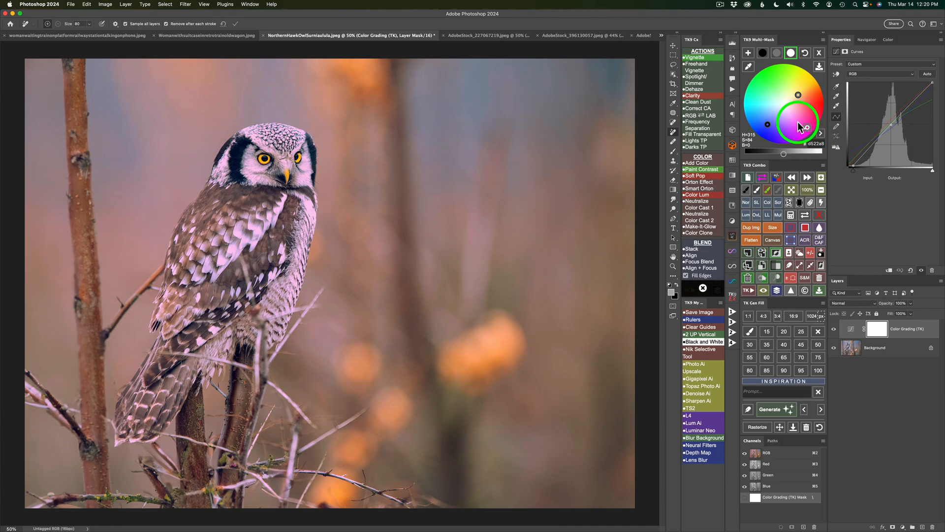
click(798, 122)
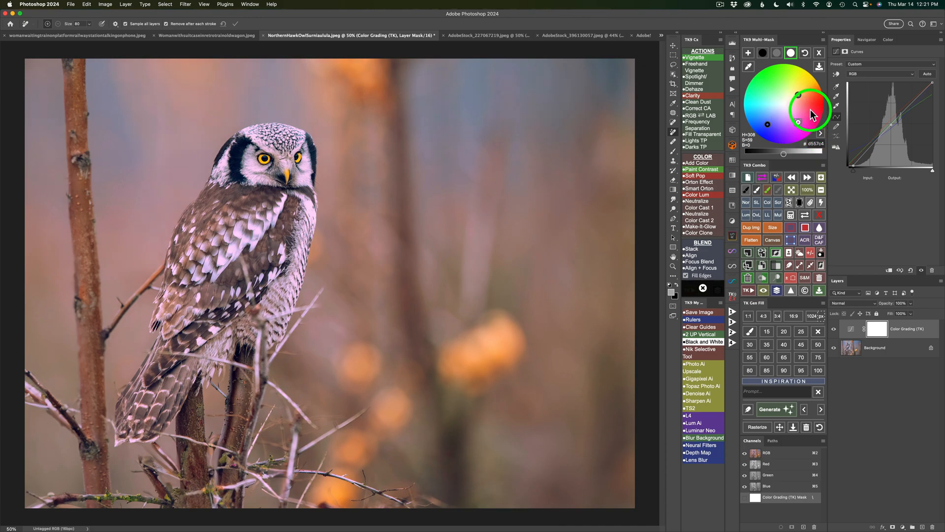
click(813, 110)
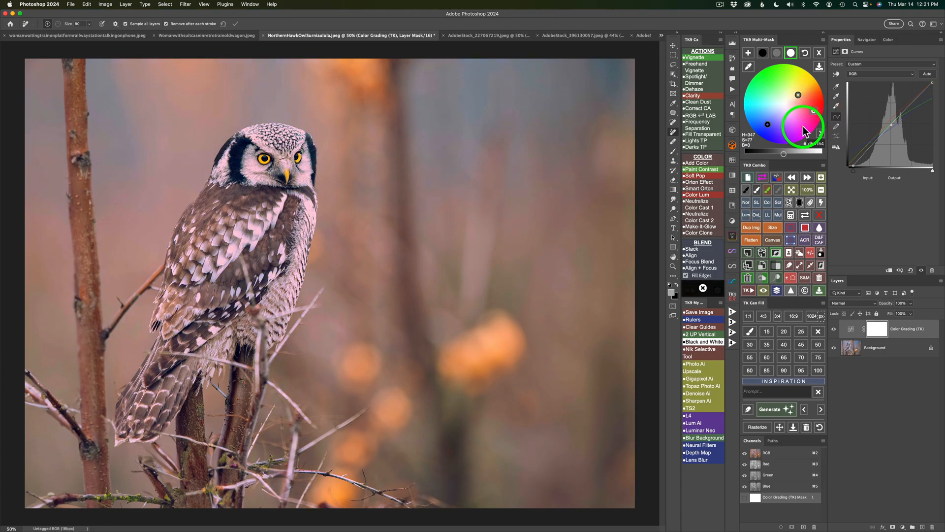
click(803, 127)
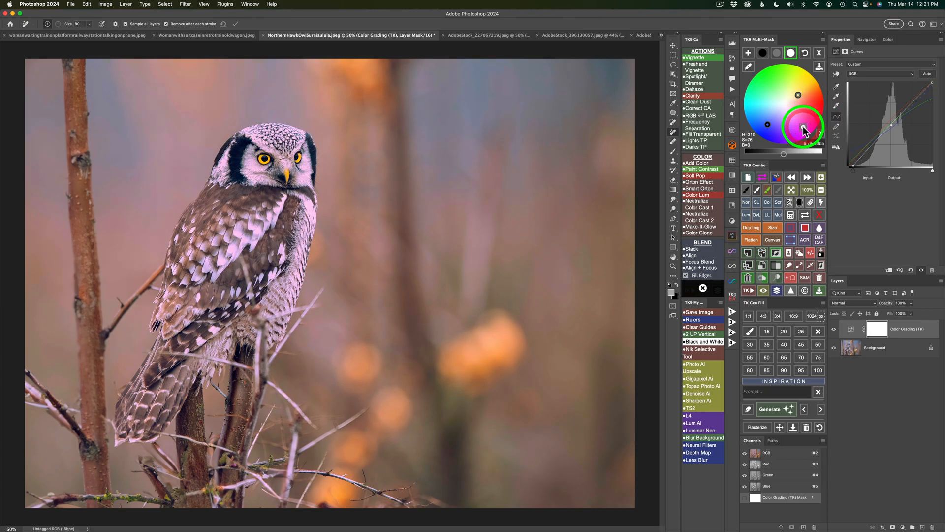
Step: Compare the photo with and without the Color Grading layer
click(833, 332)
click(833, 331)
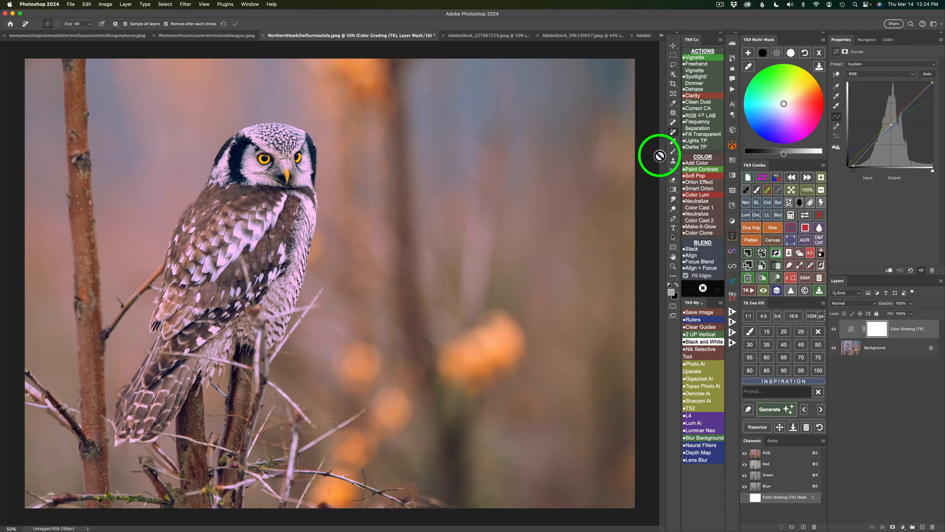
Step: Mask the owl out of the Color Grading layer with an inverted subject selection in the layer mask calculator, deselect, and compare with the layer hidden
click(789, 252)
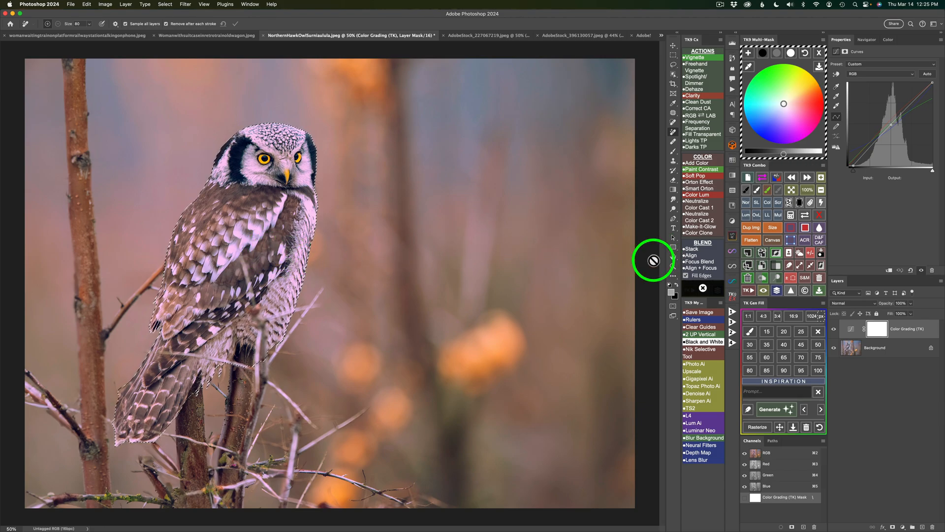
click(821, 267)
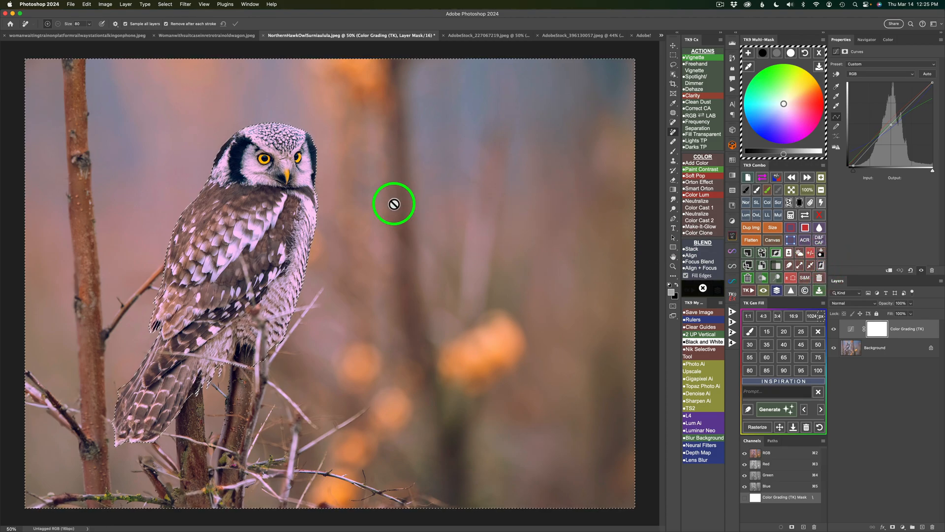
click(790, 214)
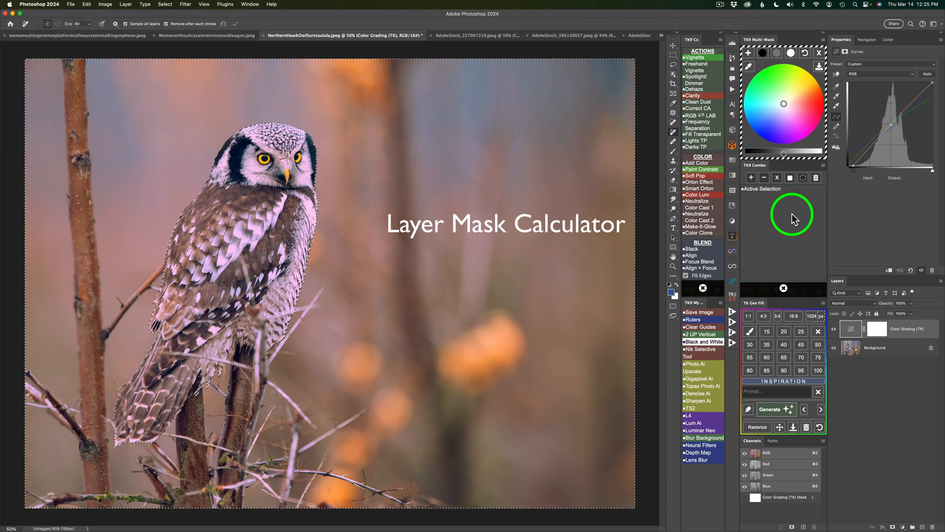
click(767, 189)
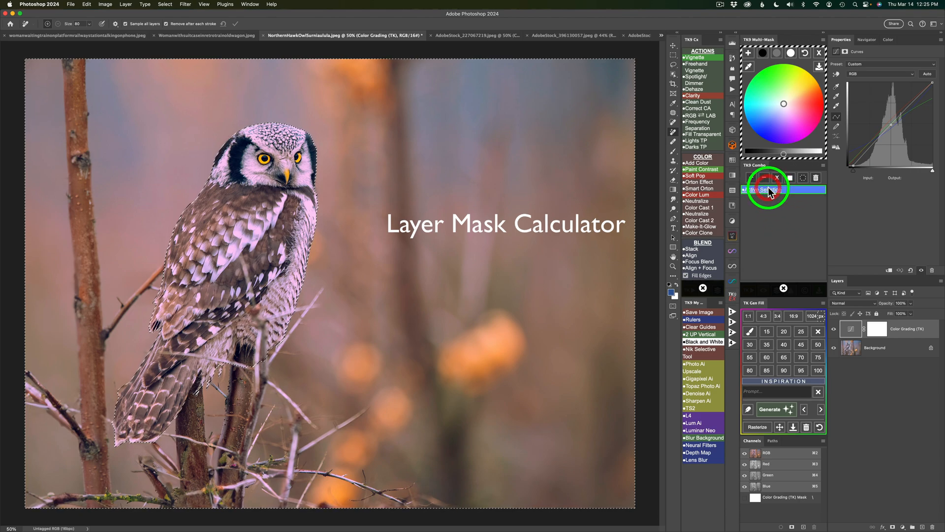
click(790, 178)
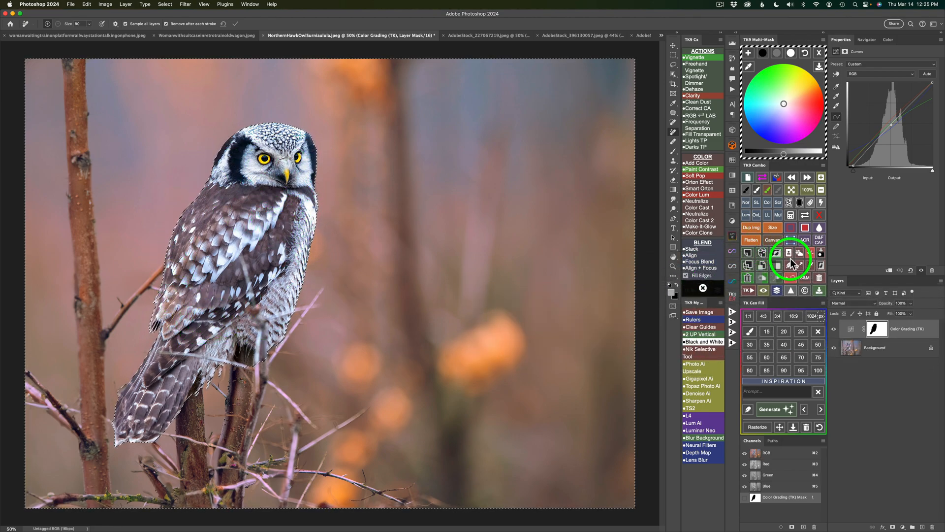
click(812, 254)
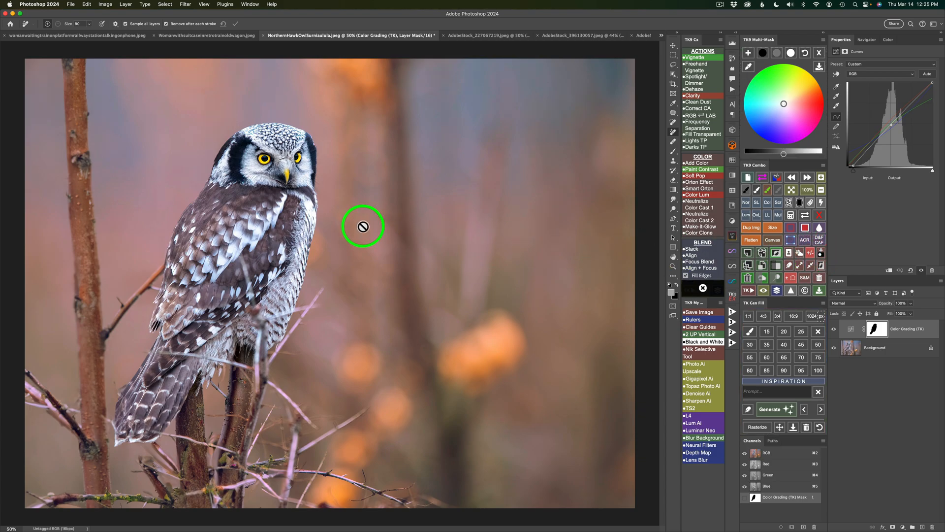
click(833, 330)
click(834, 330)
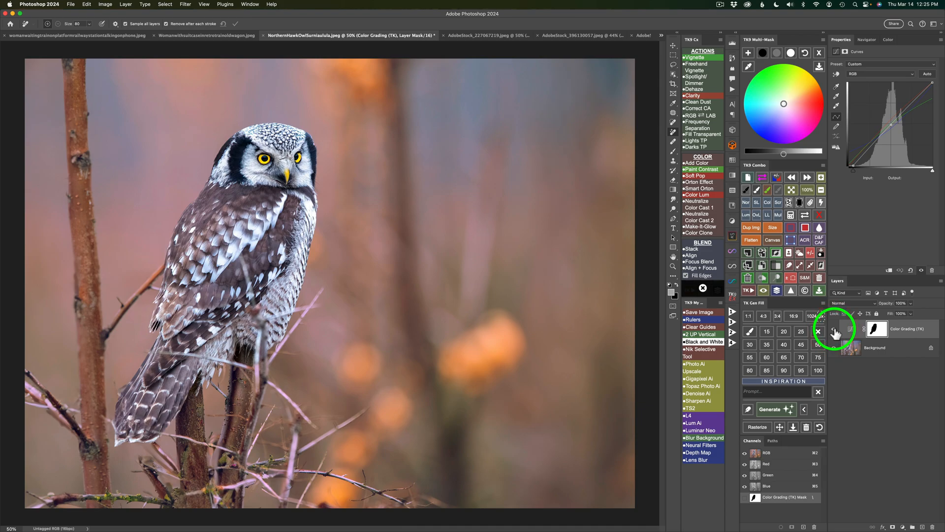
Step: Add a second Color Grading layer and give it an inverted copy of the first grading layer's owl mask
click(748, 54)
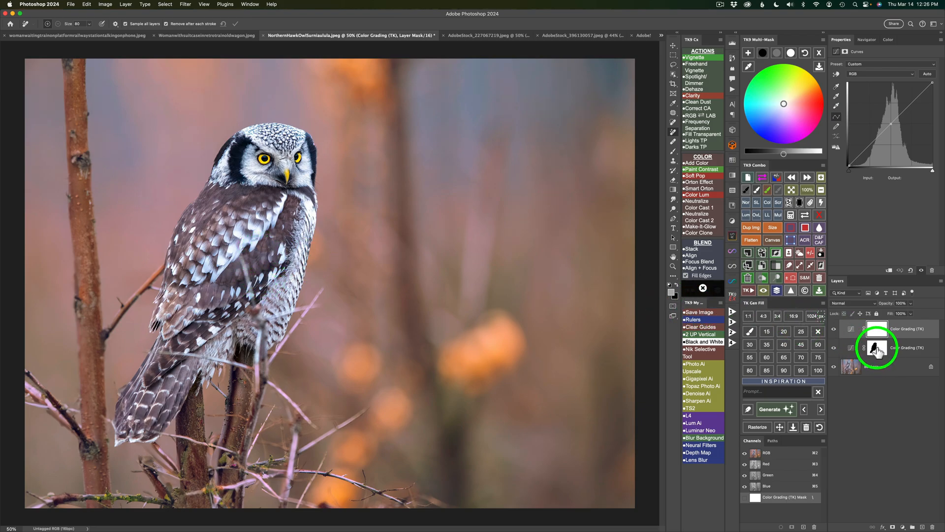
drag(876, 350, 876, 329)
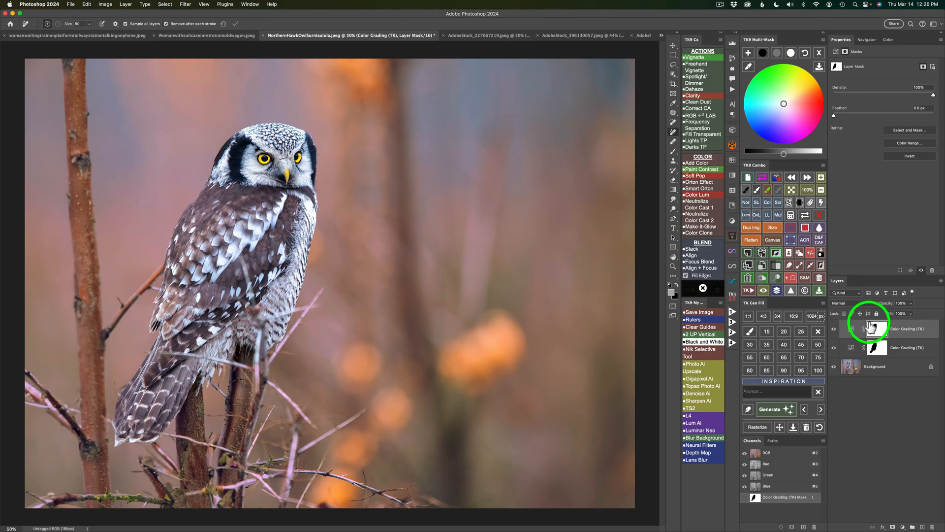
click(775, 252)
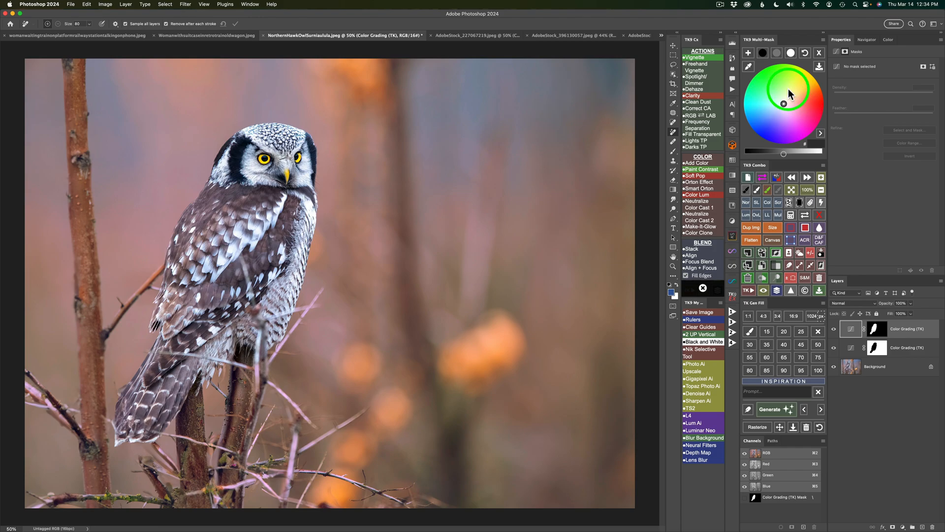
Step: Tint the owl's midtones with hue 25, saturation 32 and brightness -21, and compare with the grading layers hidden
click(777, 53)
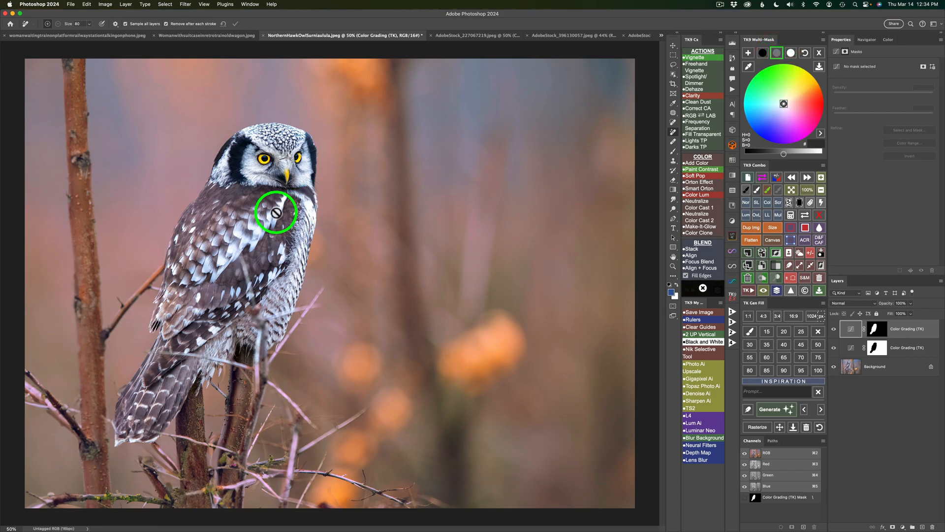
click(795, 99)
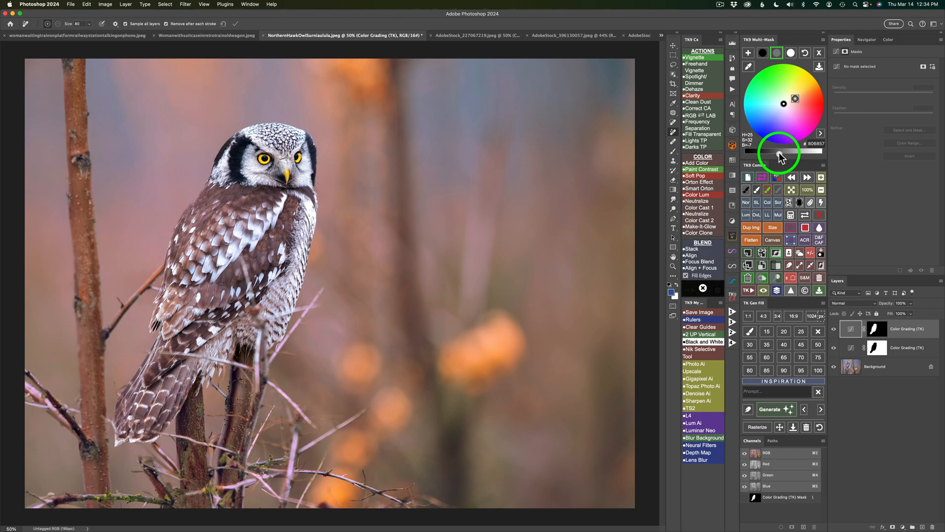
drag(783, 154, 770, 154)
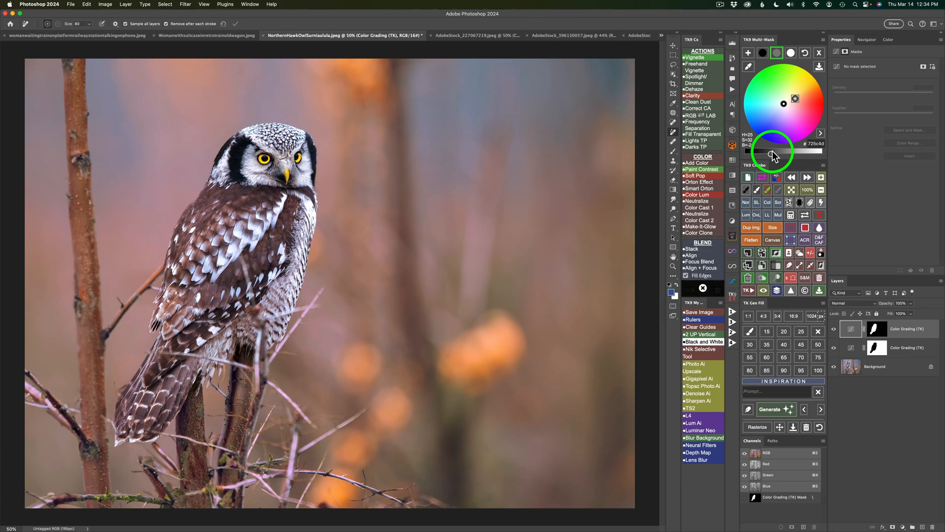
click(777, 291)
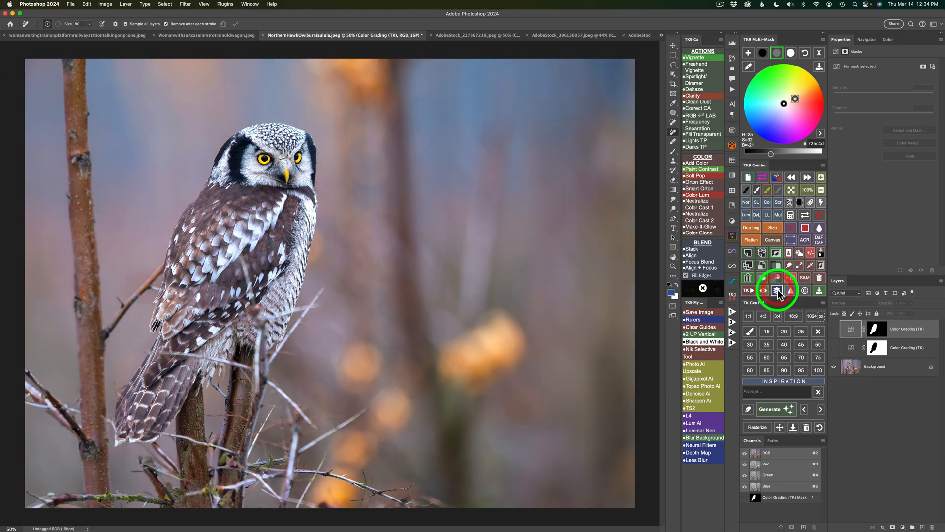
click(777, 291)
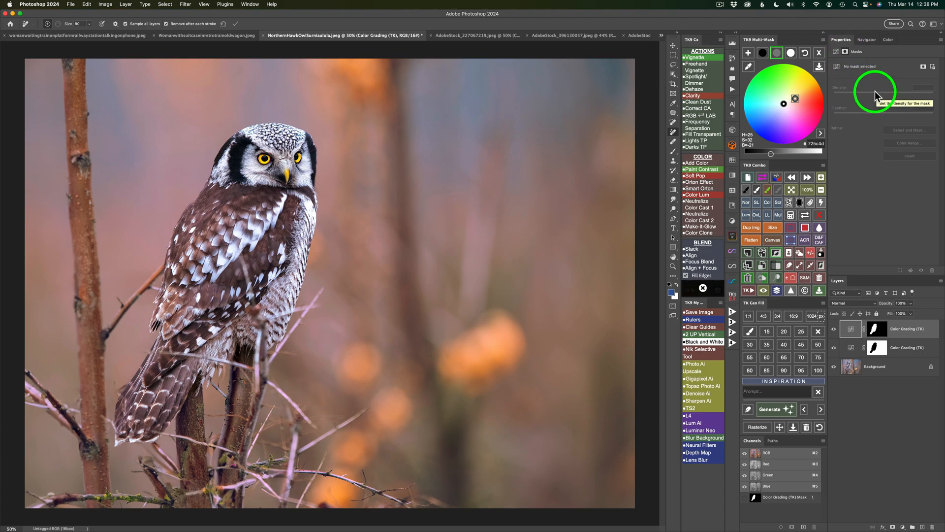
Step: View the curve of the owl's Color Grading layer
click(836, 51)
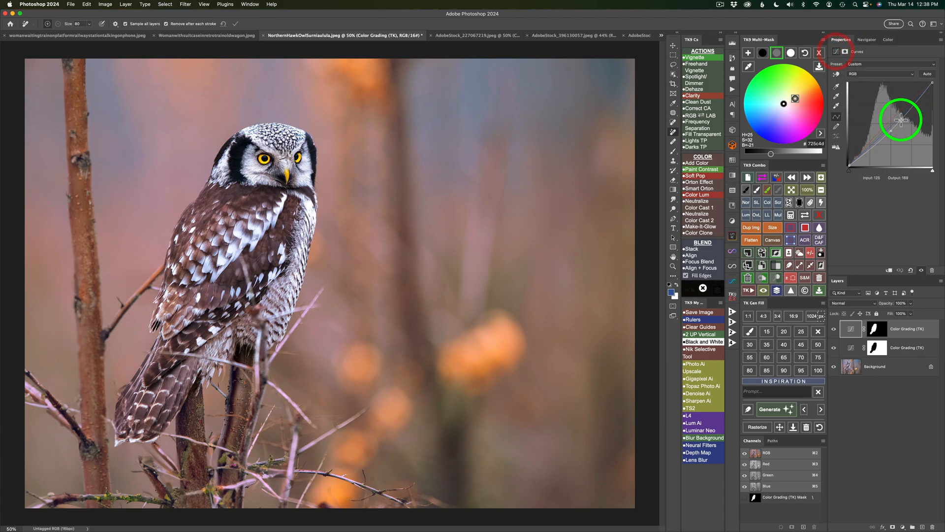
mouse_move(895, 127)
mouse_down()
mouse_move(902, 143)
mouse_move(891, 136)
mouse_up()
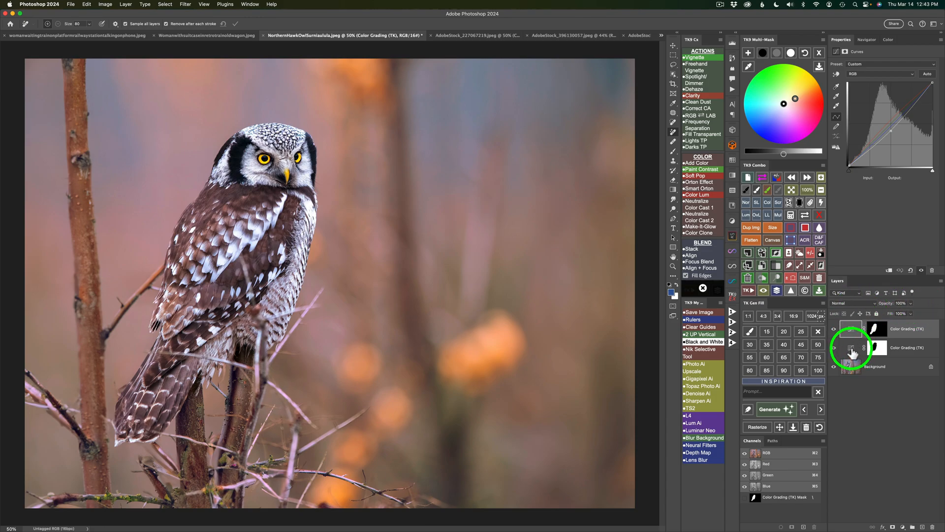
Step: Reduce the background's Color Grading layer to 80% opacity
click(852, 352)
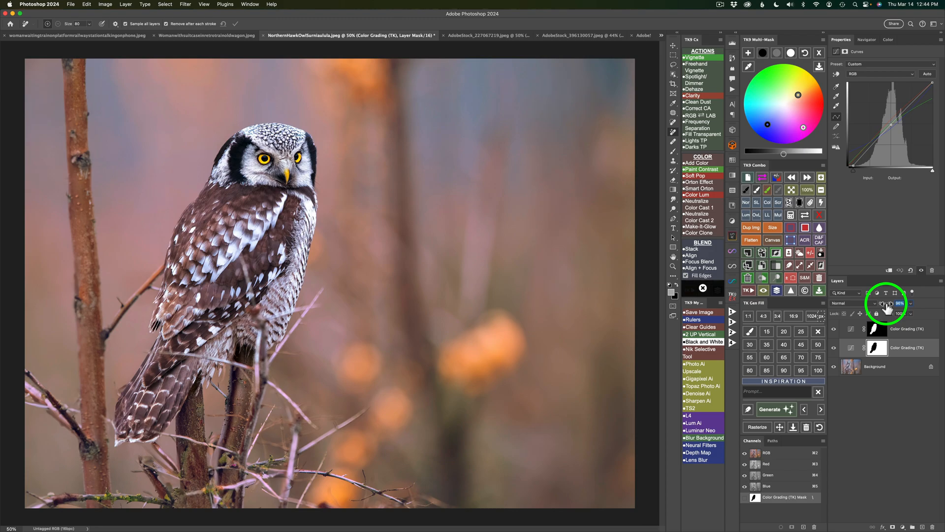
drag(889, 308, 882, 307)
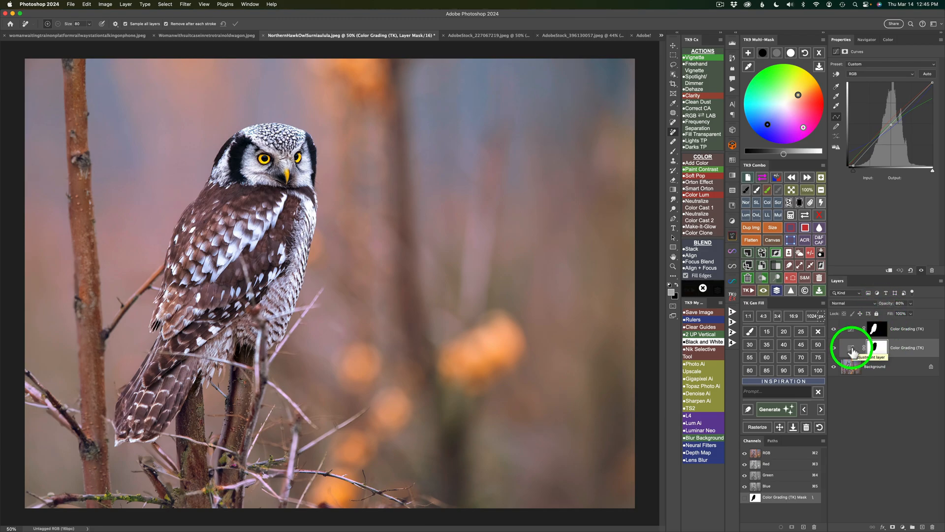
click(799, 117)
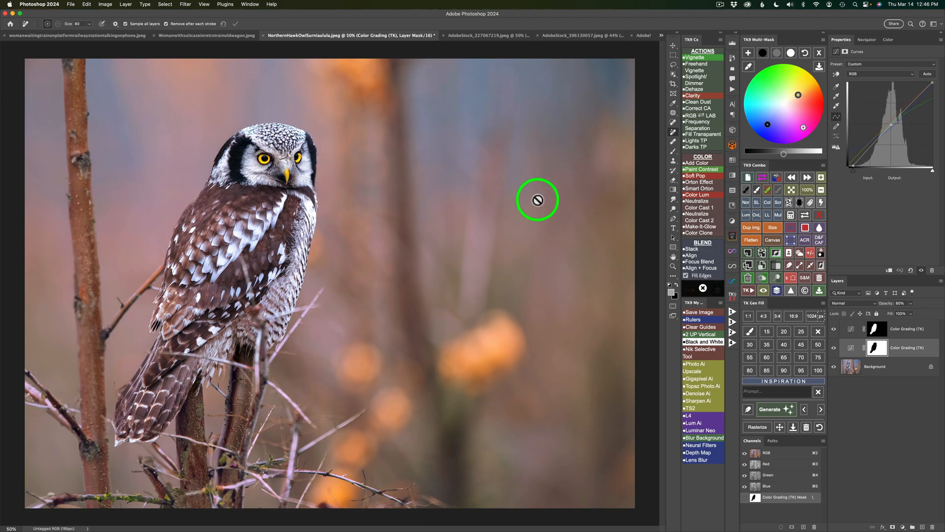
Step: Try Soft Light and Overlay on the background's grading layer, and settle on Linear Light blending with 16% fill
click(758, 203)
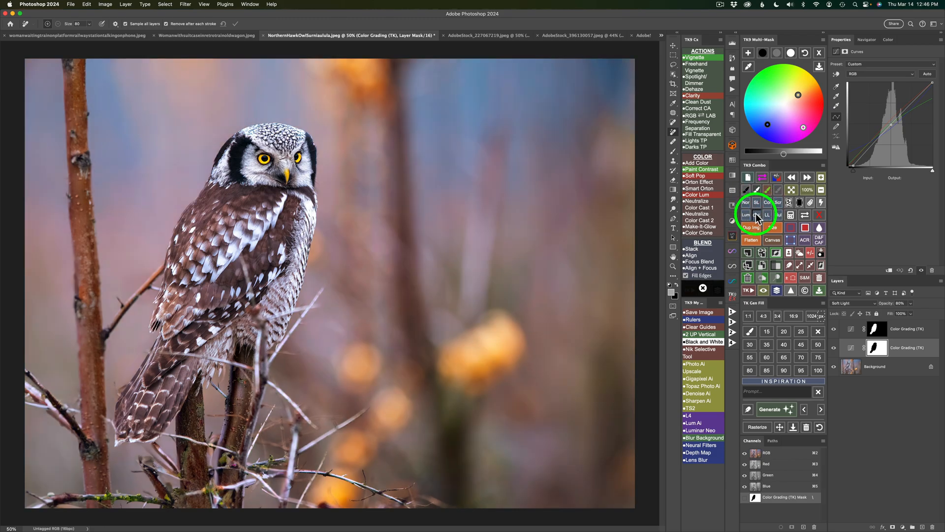
click(756, 214)
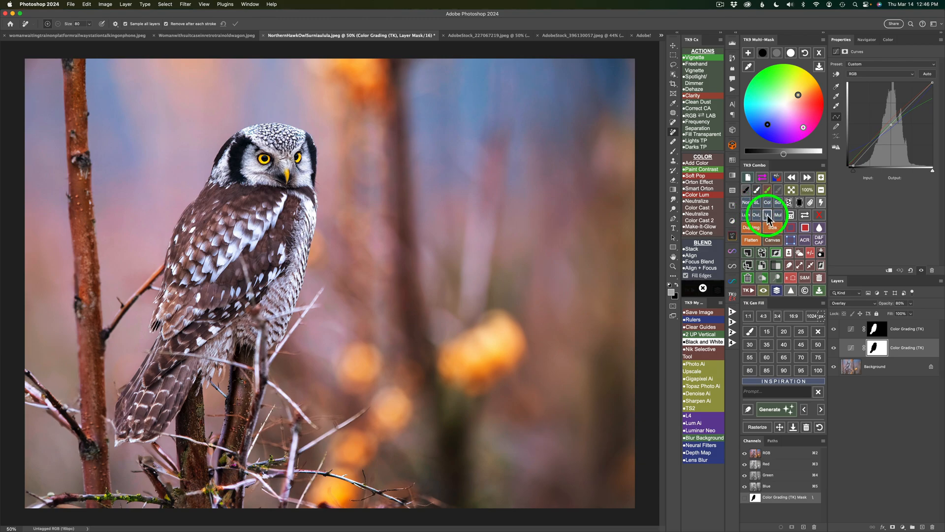
click(767, 214)
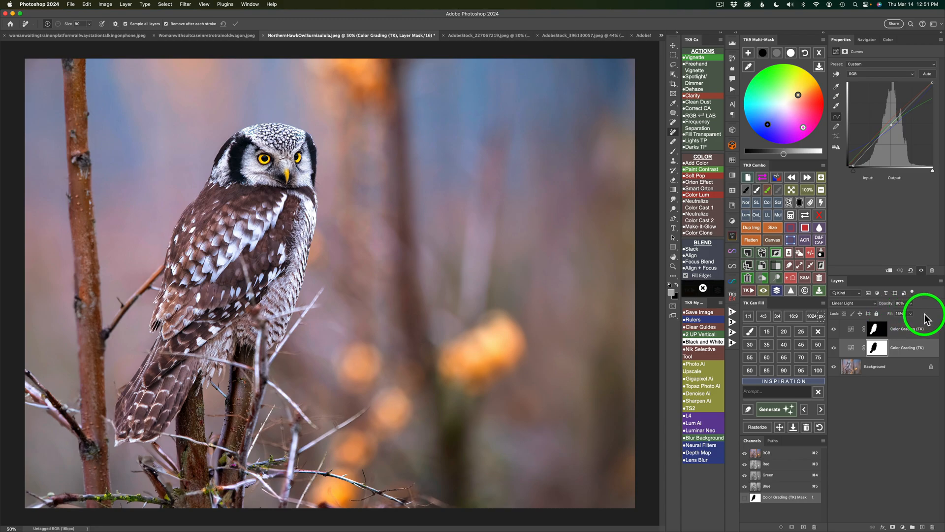
click(875, 302)
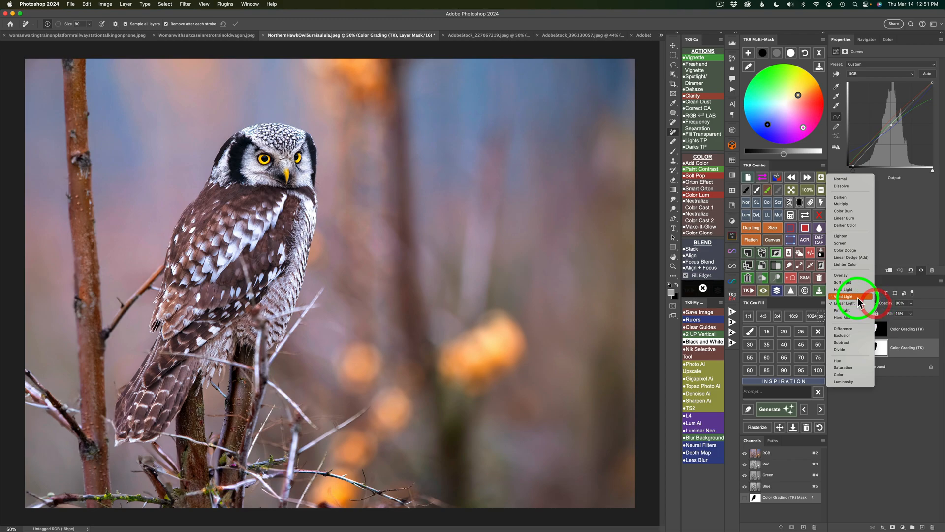
click(874, 411)
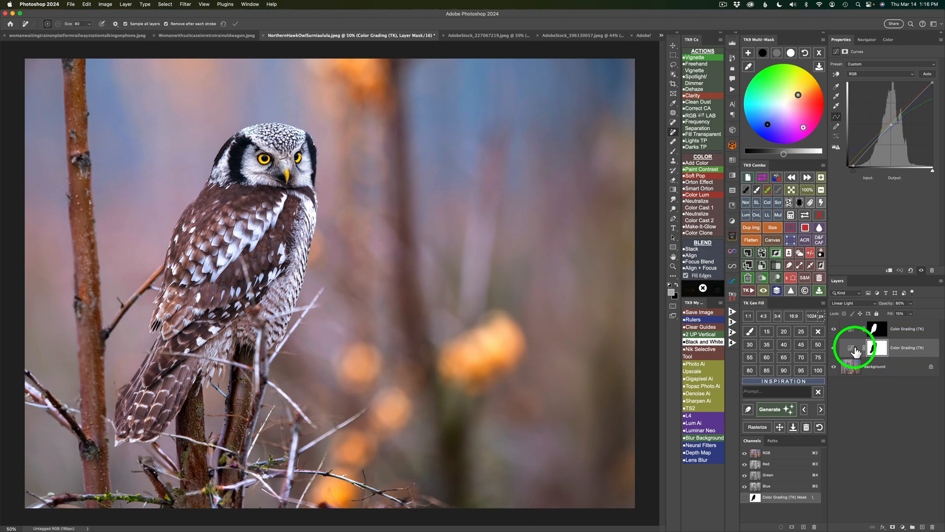
Step: Save the current color grade as a preset named Test and close the presets list
click(820, 67)
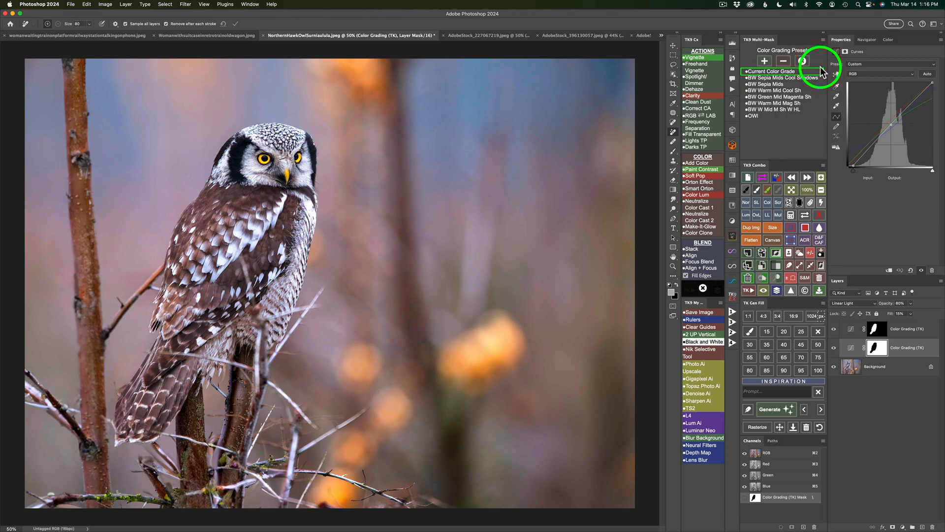
click(766, 60)
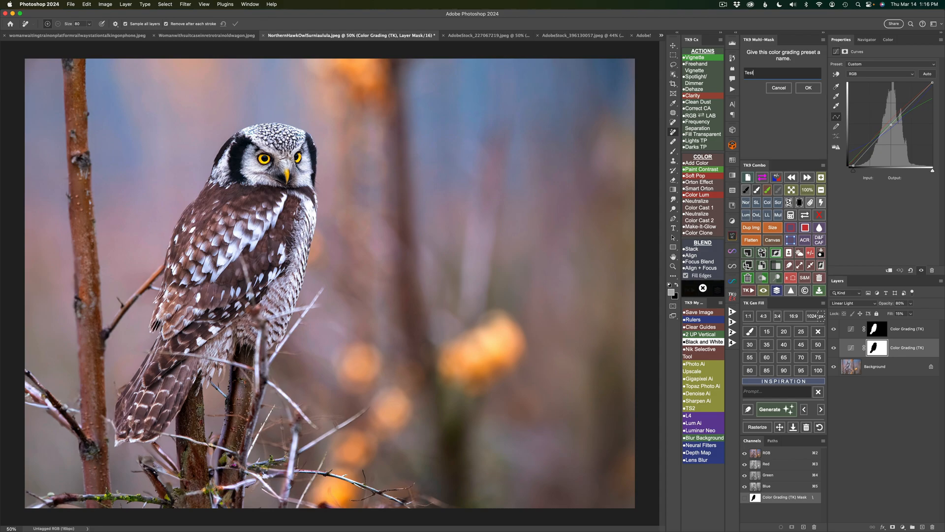
click(810, 88)
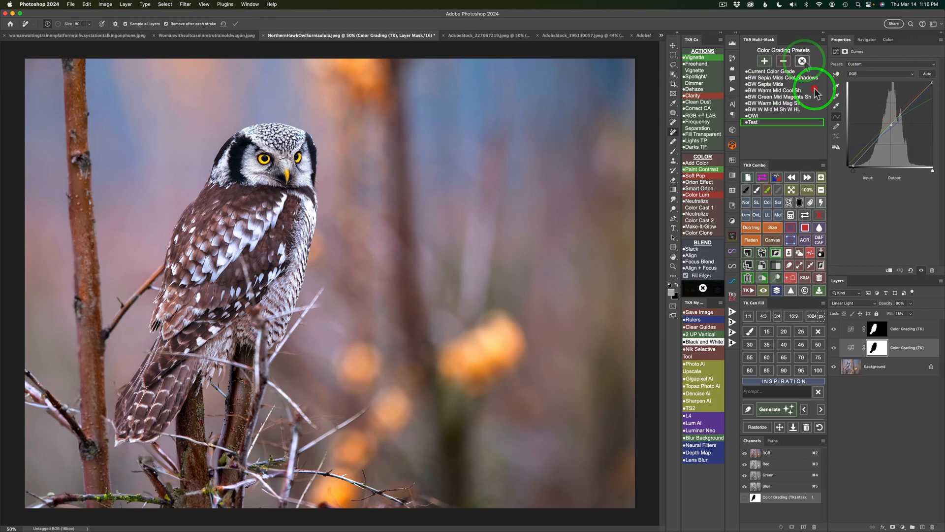
click(803, 61)
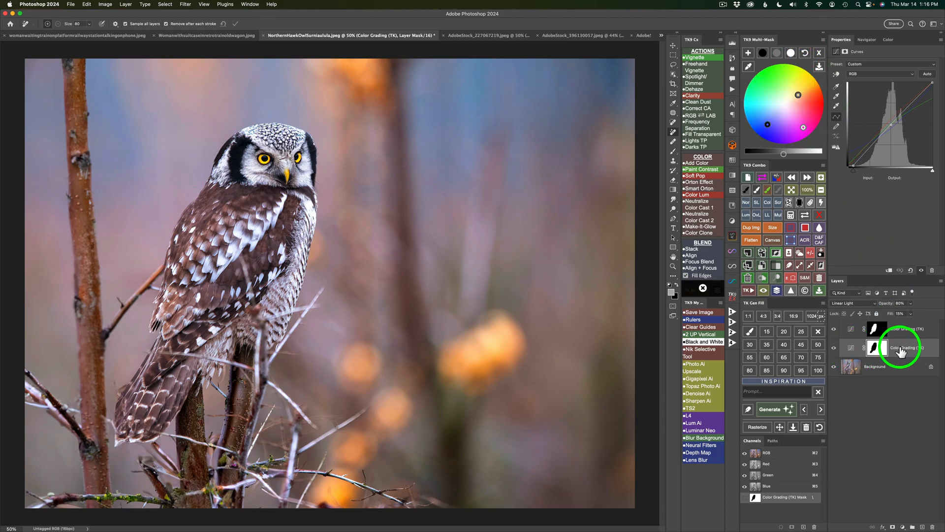
Step: Reset the background's Color Grading layer and compare the photo with that layer hidden
click(820, 54)
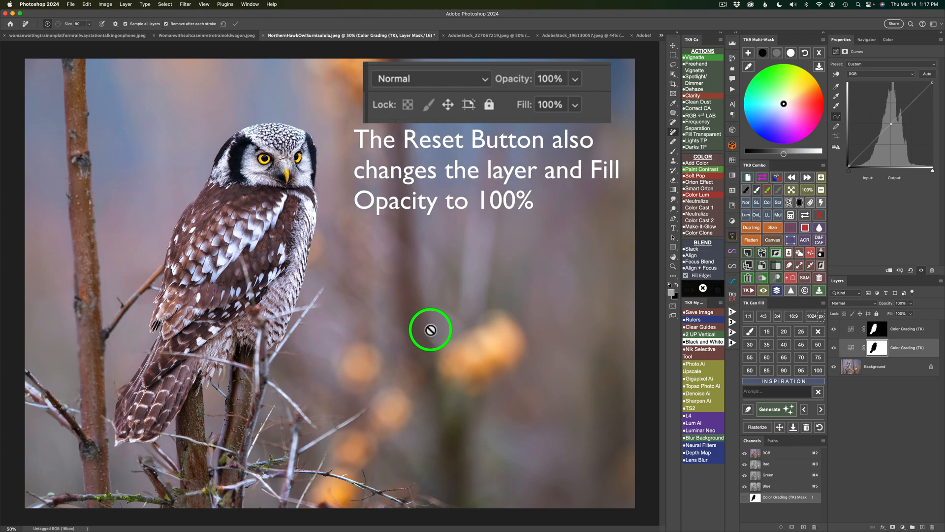
click(834, 348)
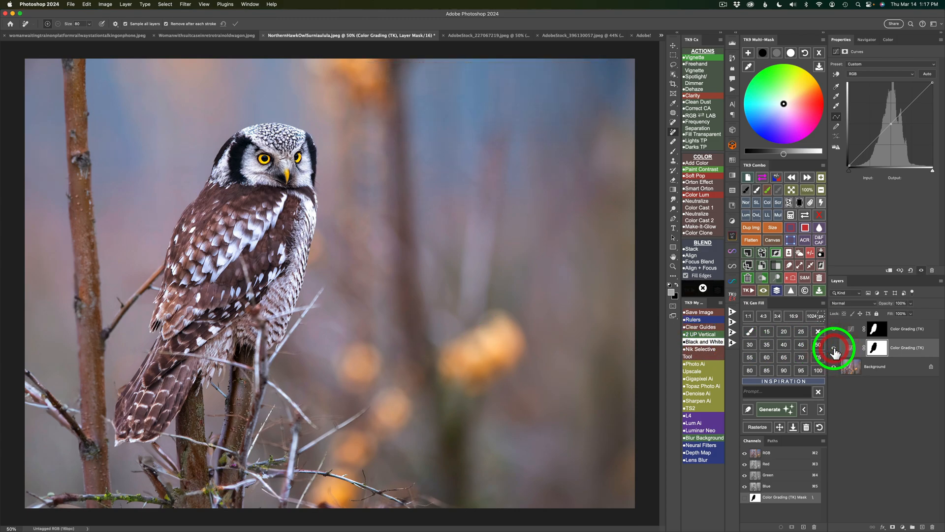
click(834, 348)
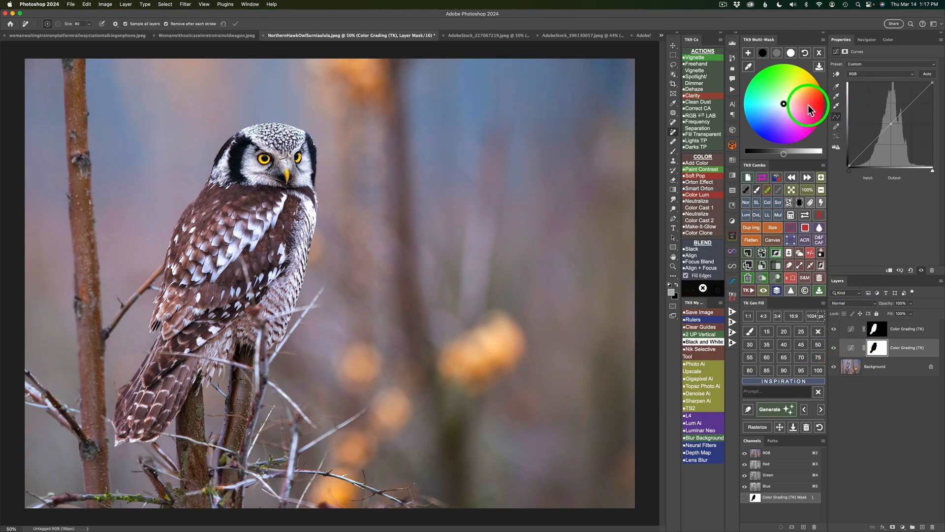
Step: Apply the Test color grading preset to the background's grading layer
click(819, 66)
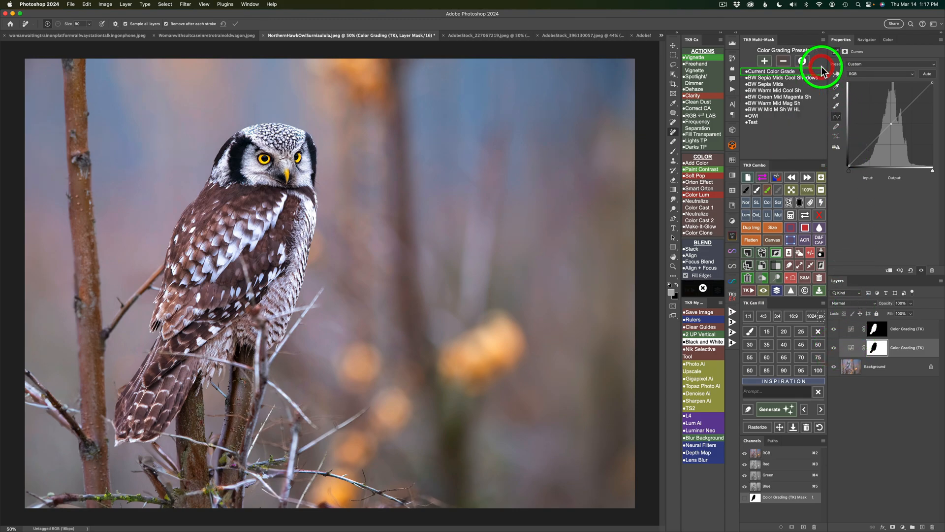
click(758, 123)
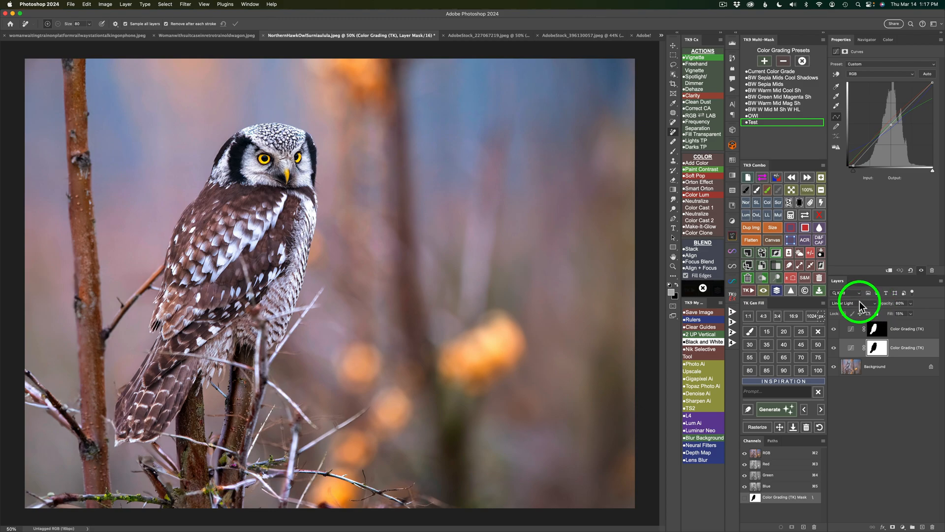
Step: Close the presets list and review the shadow, midtone and highlight color settings of the owl background's grade
click(802, 60)
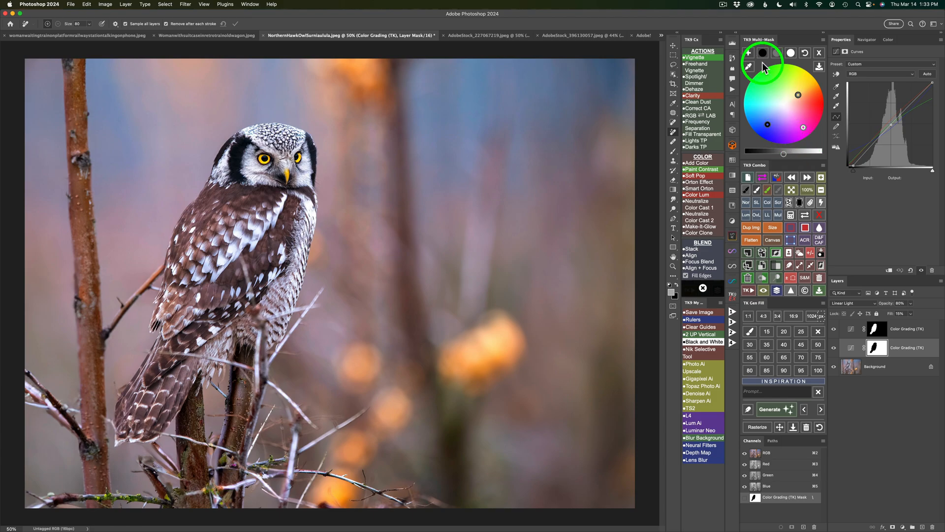
click(764, 54)
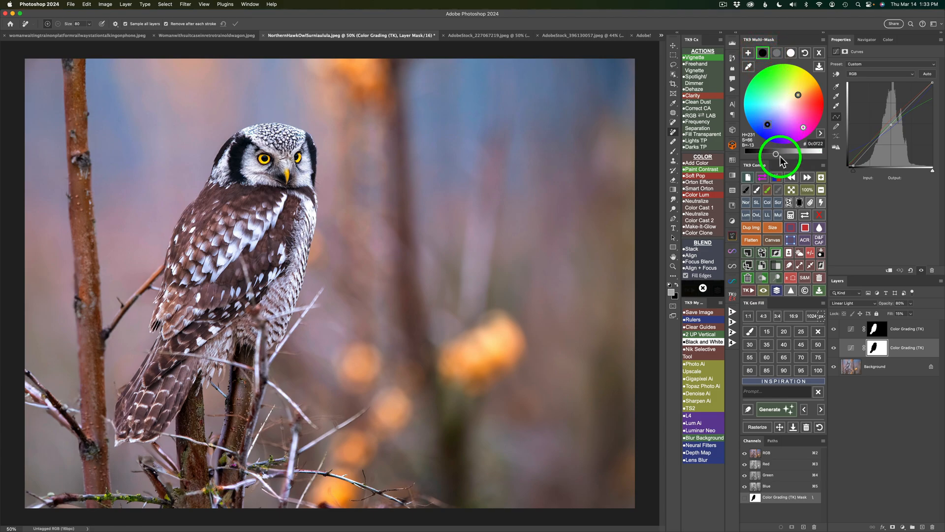
click(777, 53)
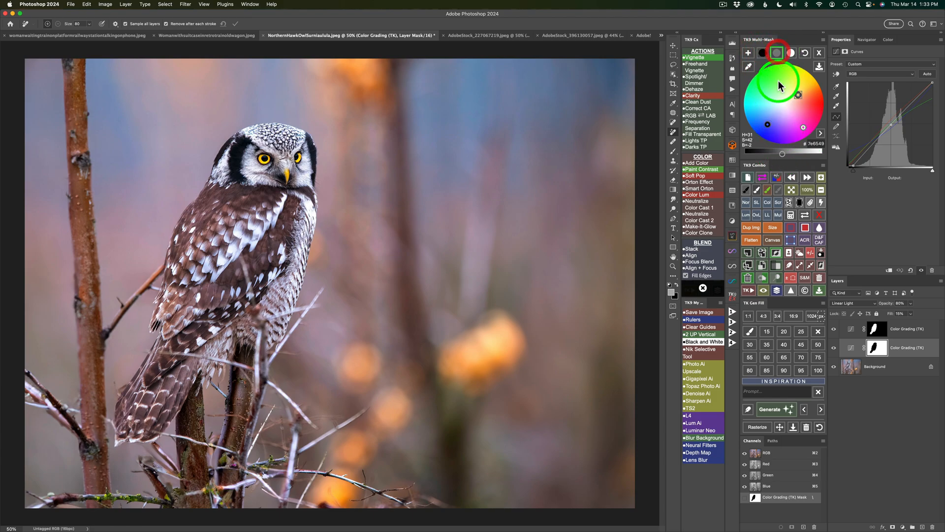
click(791, 53)
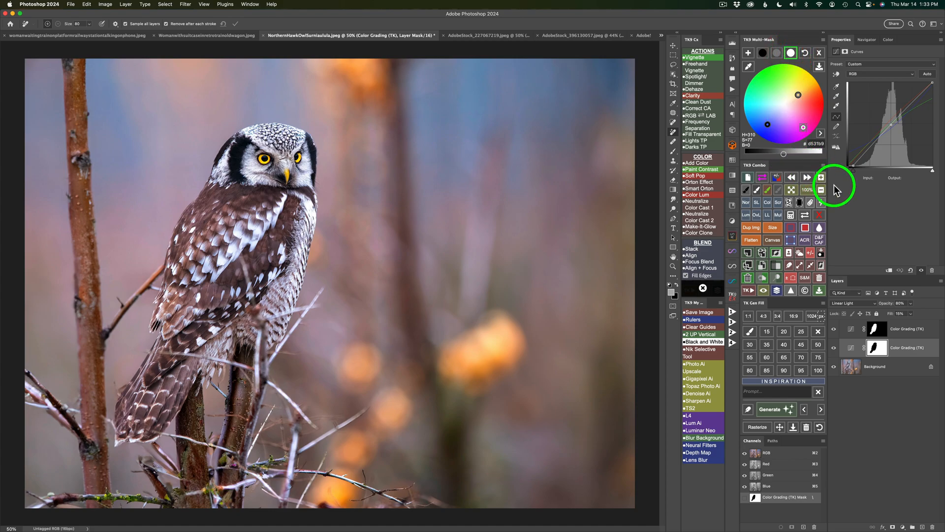
click(799, 59)
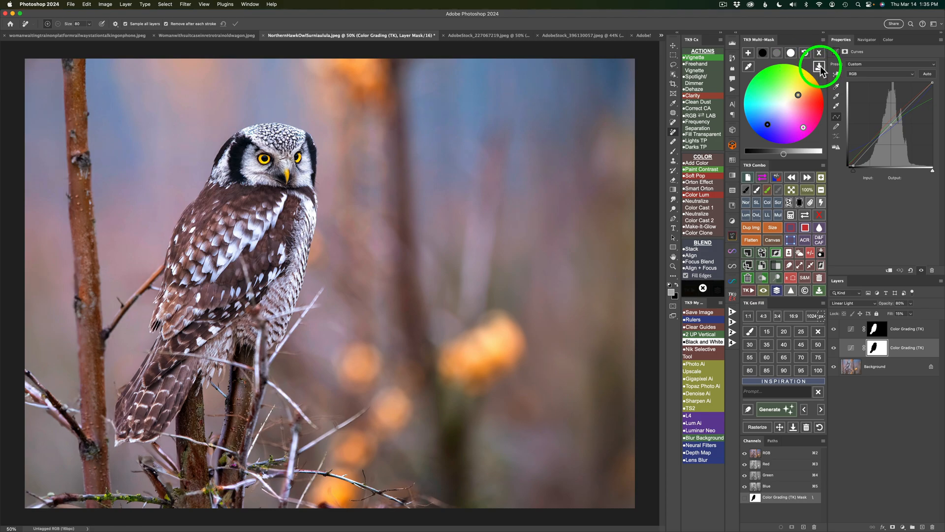
Step: Delete the OWl preset from the color grading presets
click(819, 66)
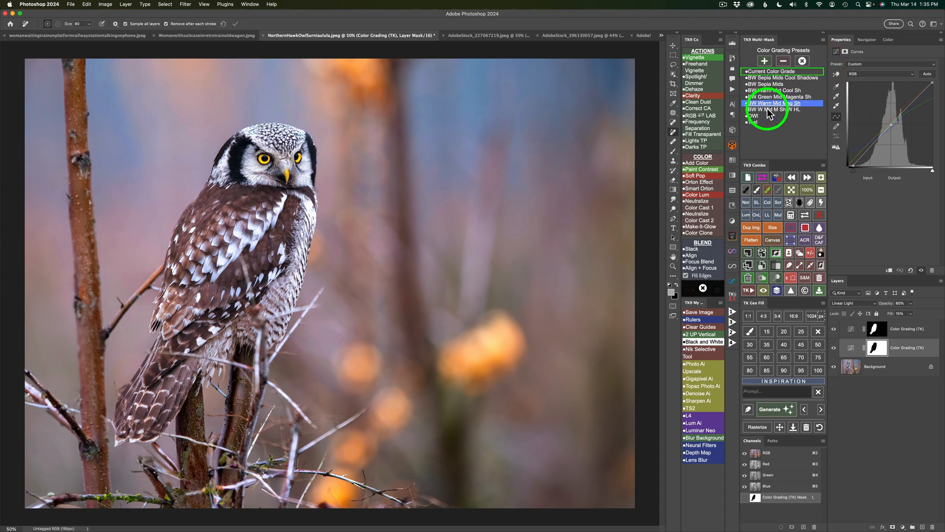
click(756, 117)
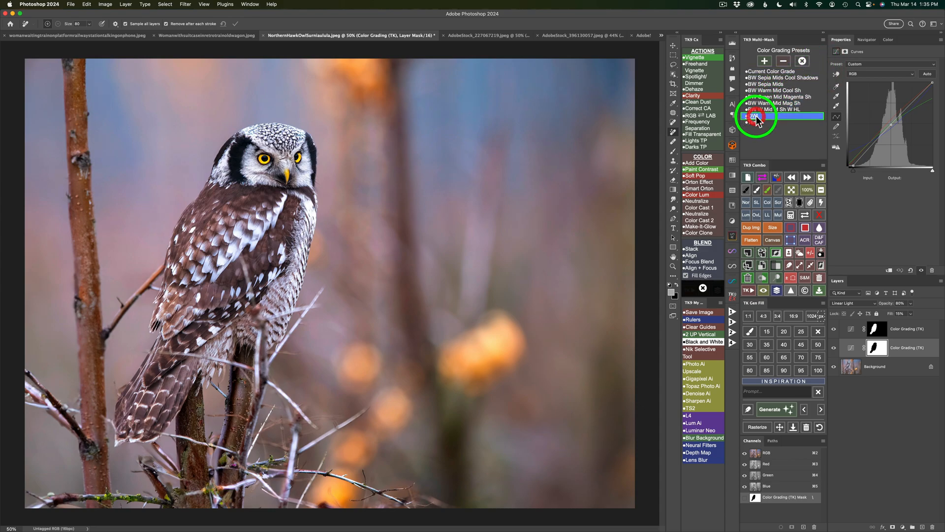
click(765, 116)
click(786, 60)
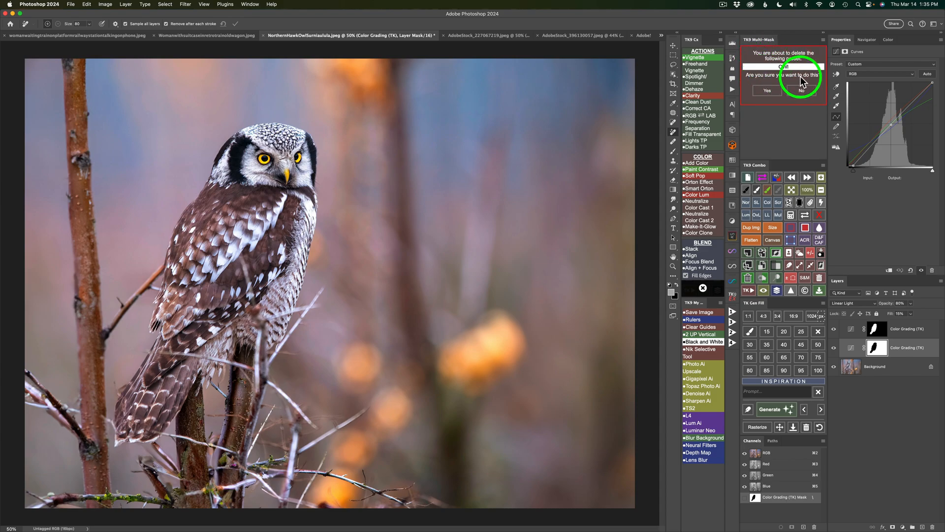
click(767, 90)
Step: Delete the Test color grading preset and close the presets list
click(765, 109)
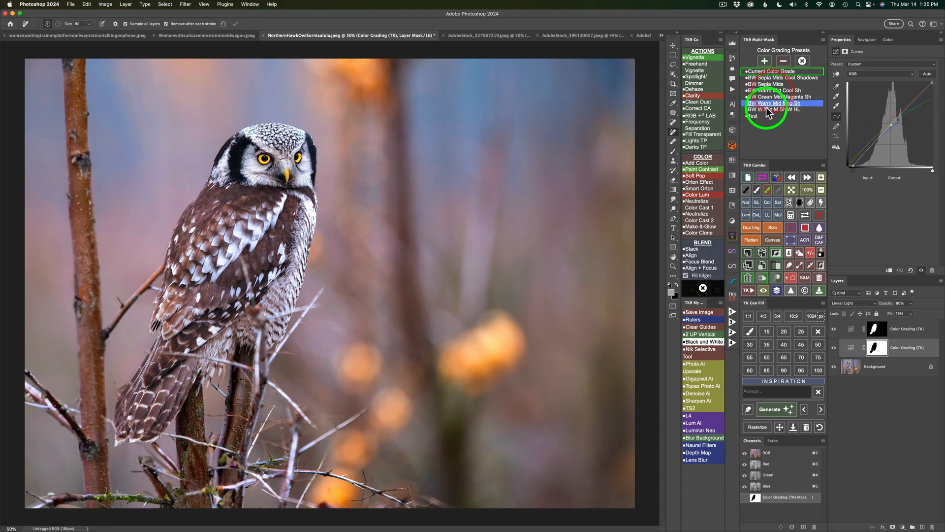
click(758, 117)
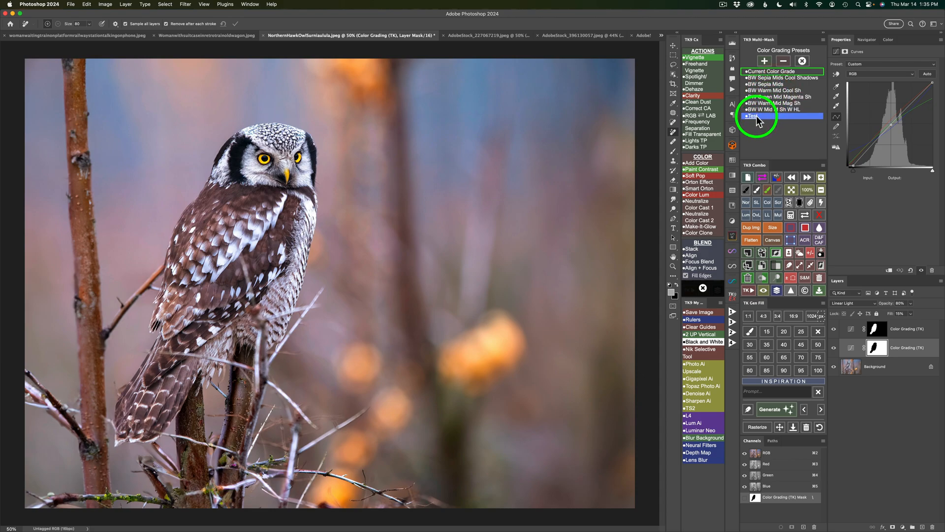
double_click(756, 116)
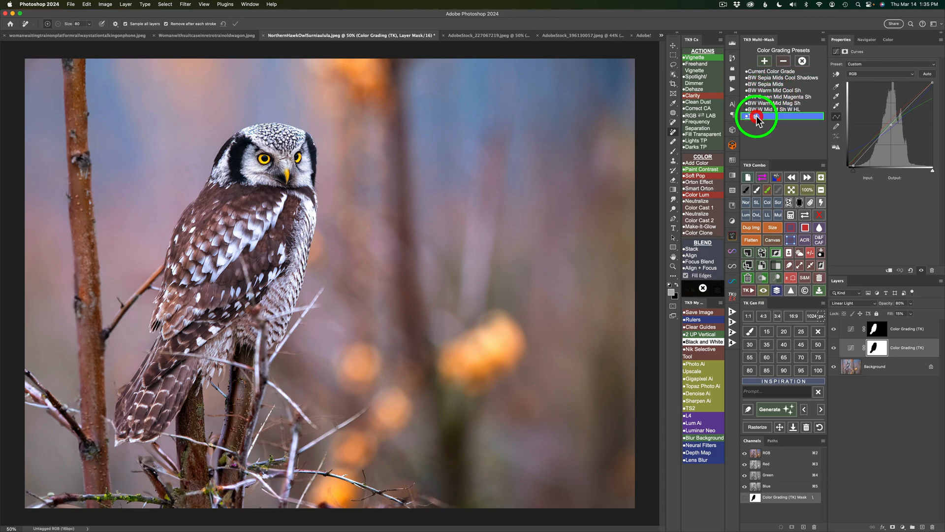
click(782, 61)
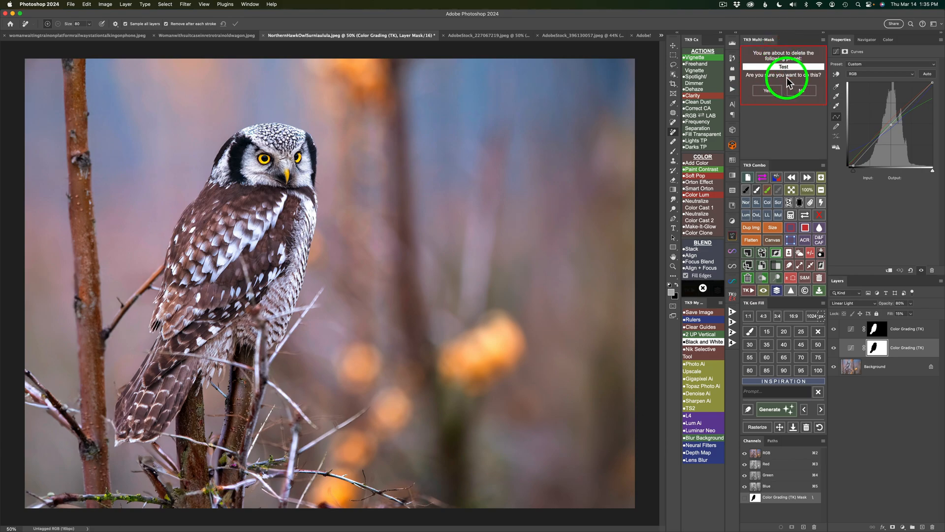
click(769, 91)
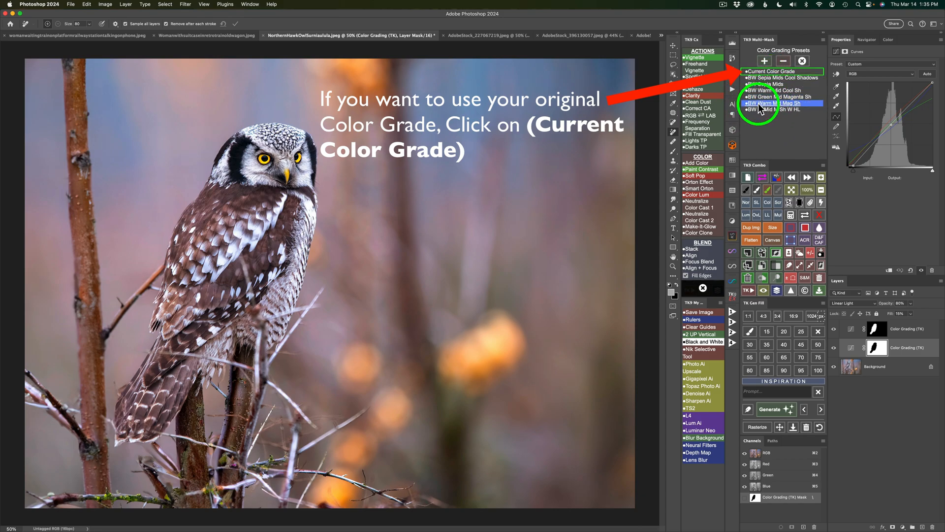
click(802, 61)
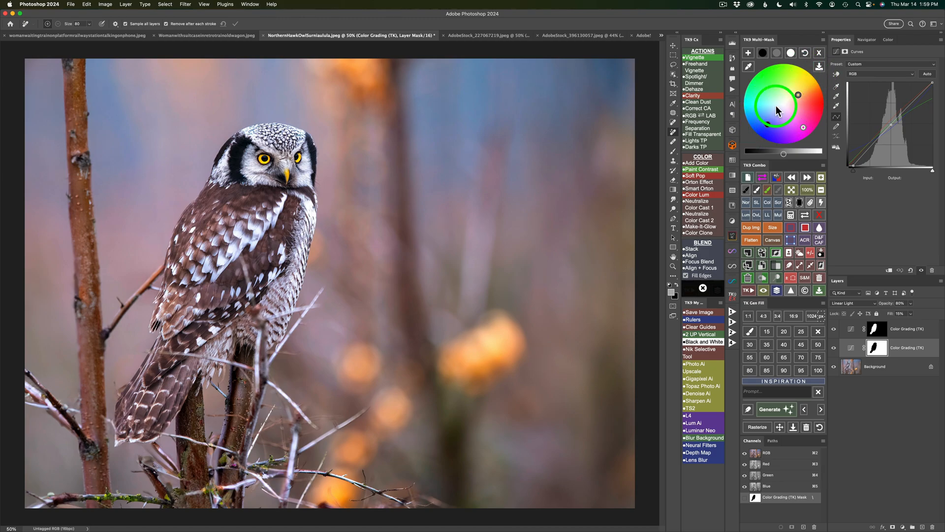
Step: Exit the Color Grading controls and view the Multi-Mask panel's options, including backing up and restoring user data
click(819, 53)
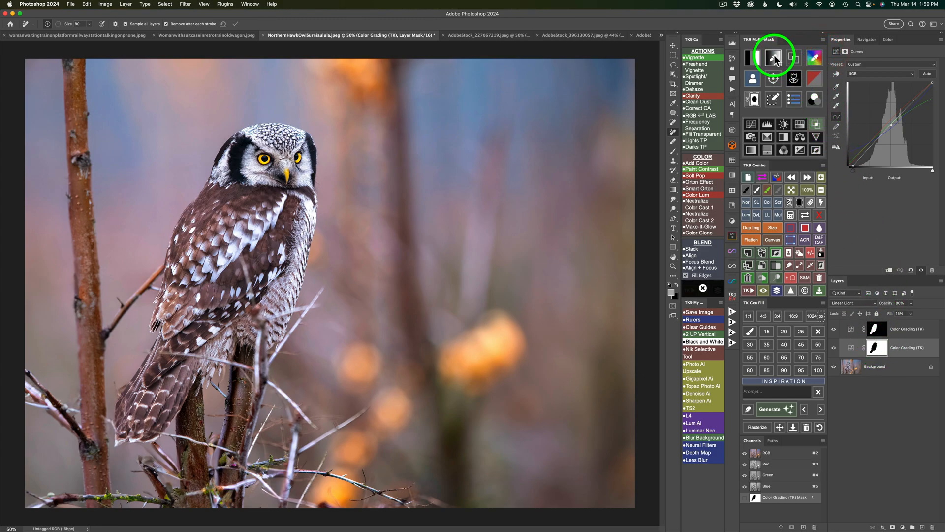
click(823, 39)
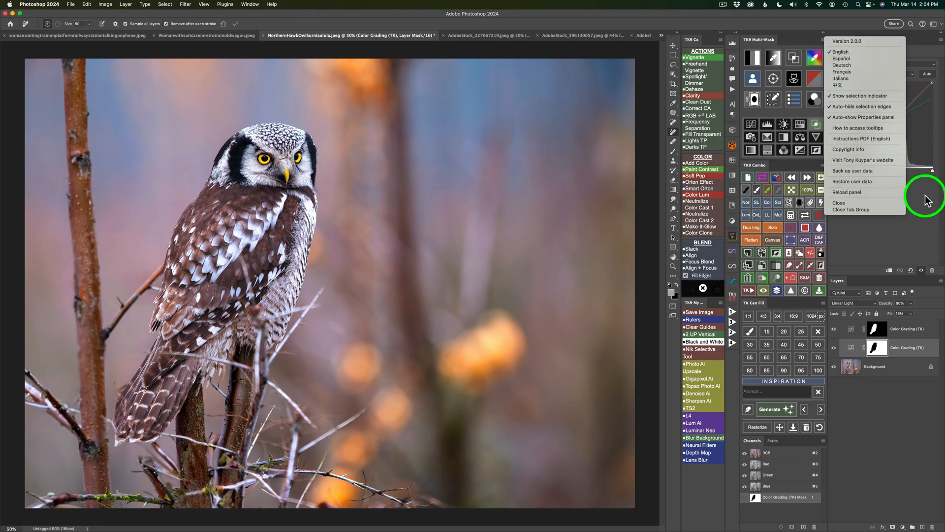
click(925, 200)
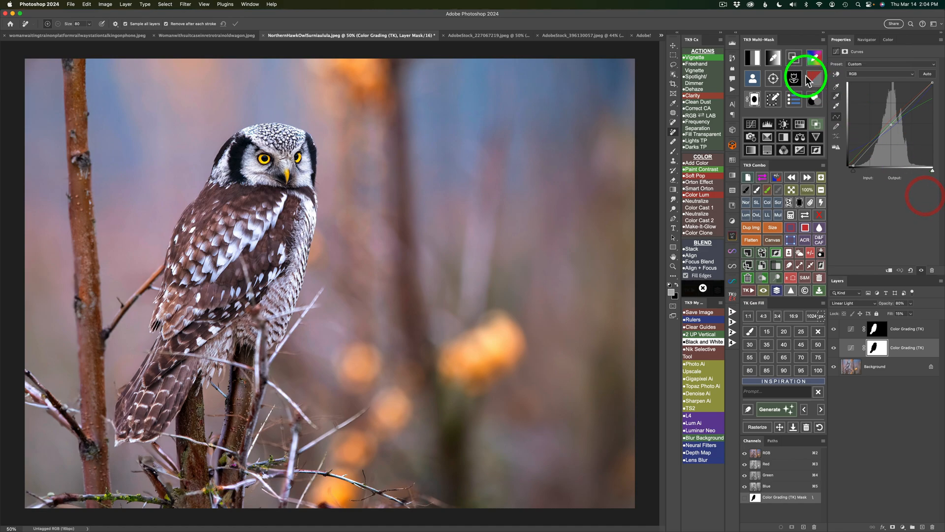
click(823, 40)
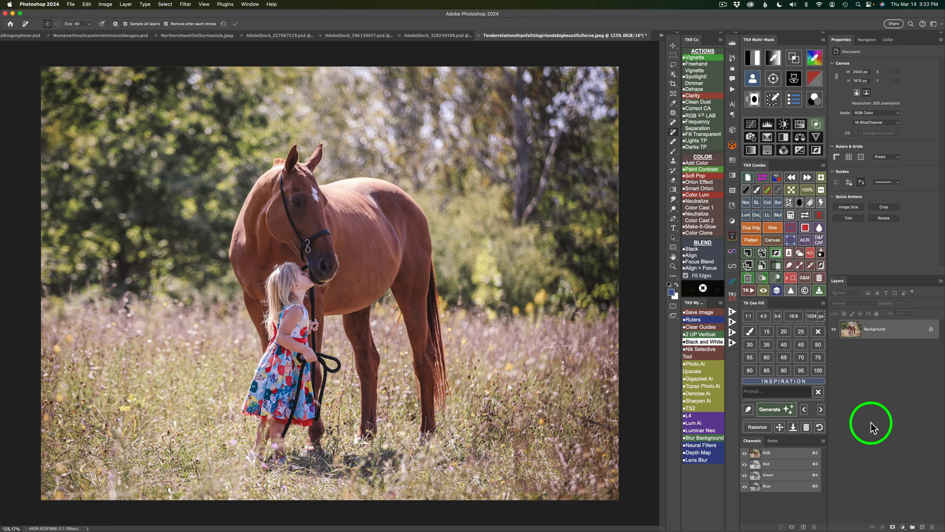
Step: Add a TK9 Color Grading layer to the photo of the girl and horse
click(814, 100)
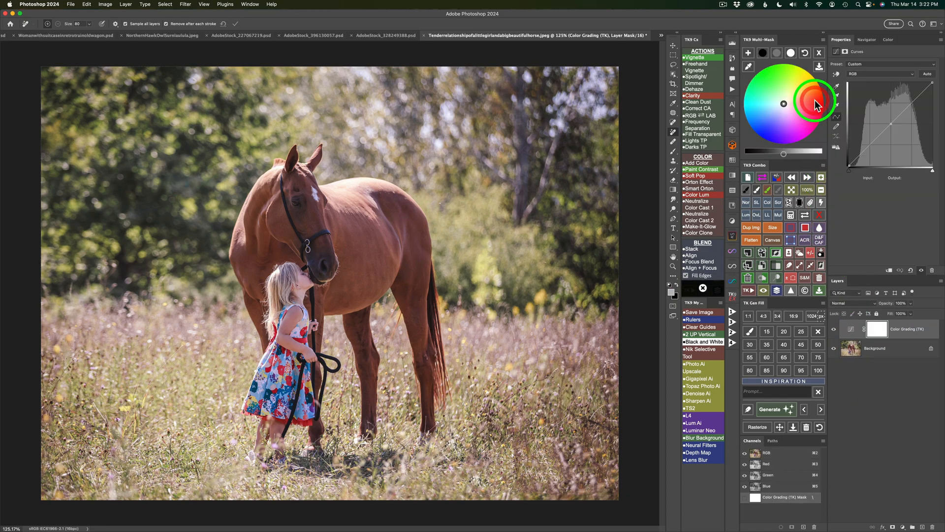
Step: Try a midtone grade with hue 19, saturation 74 and brightness -11, and reset the color grade
click(778, 53)
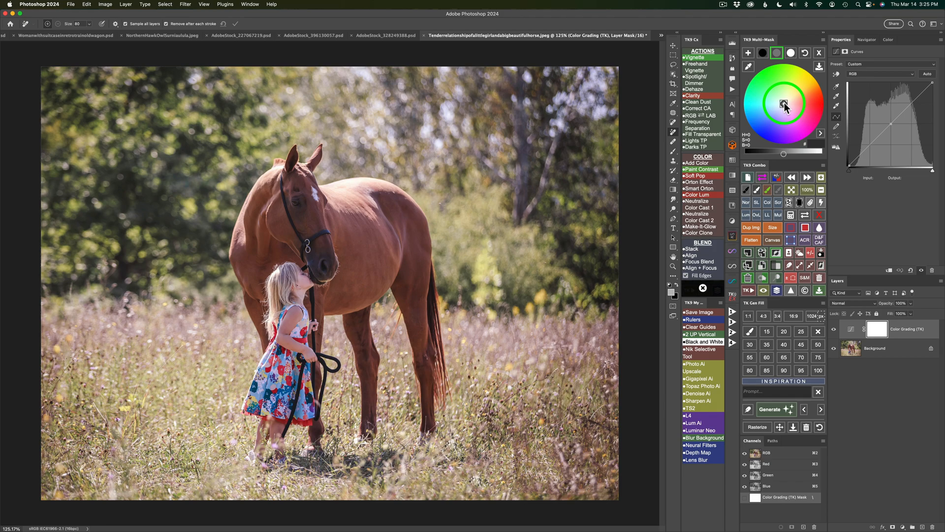
drag(785, 107, 812, 94)
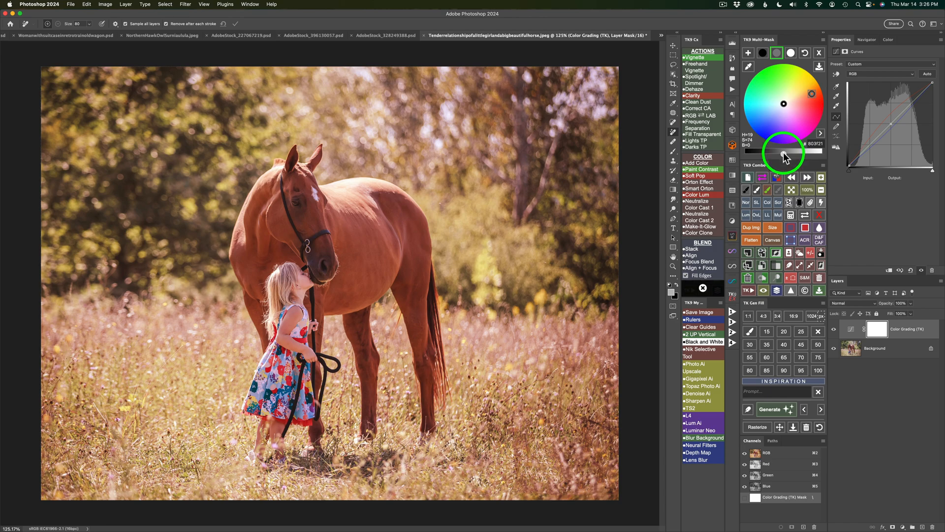
drag(784, 156, 777, 156)
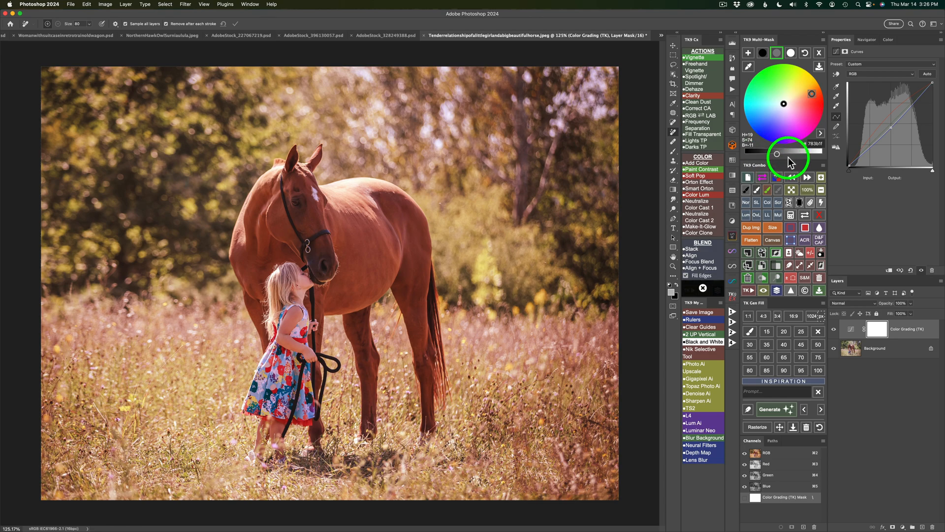
click(805, 52)
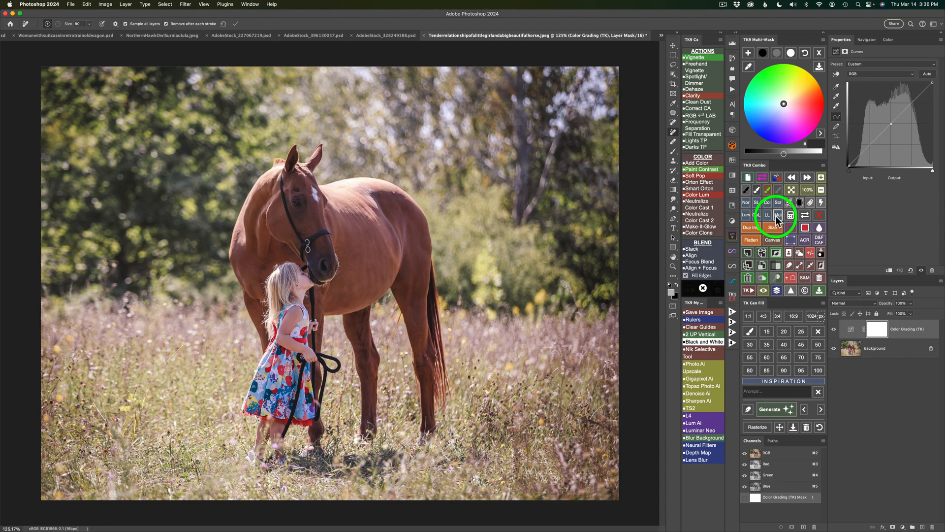
Step: Grade the horse photo's midtones a warm orange with hue 23, saturation 55 and brightness -14
click(777, 54)
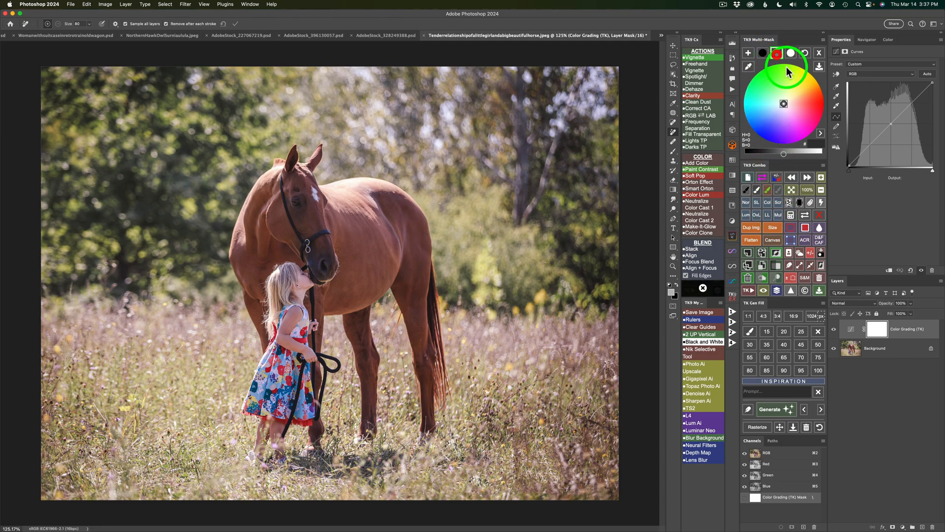
click(804, 96)
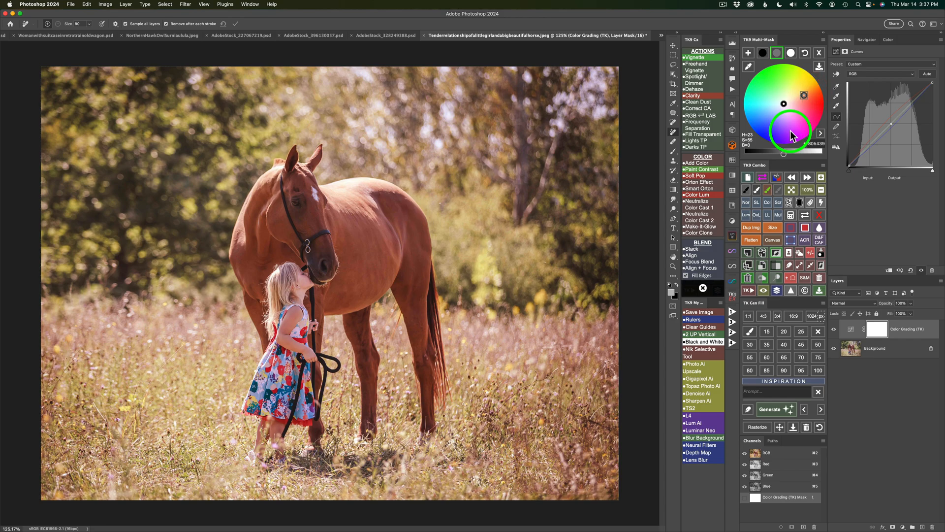
drag(779, 154, 783, 156)
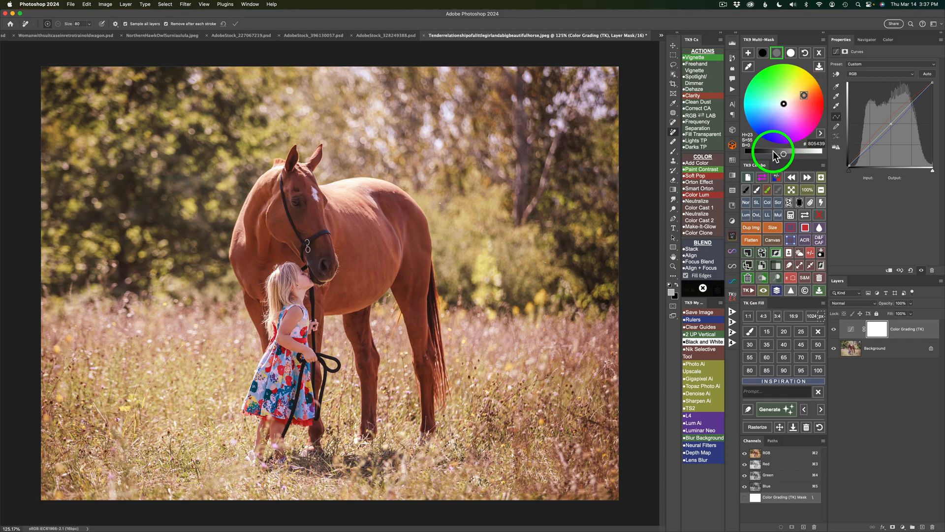
click(773, 153)
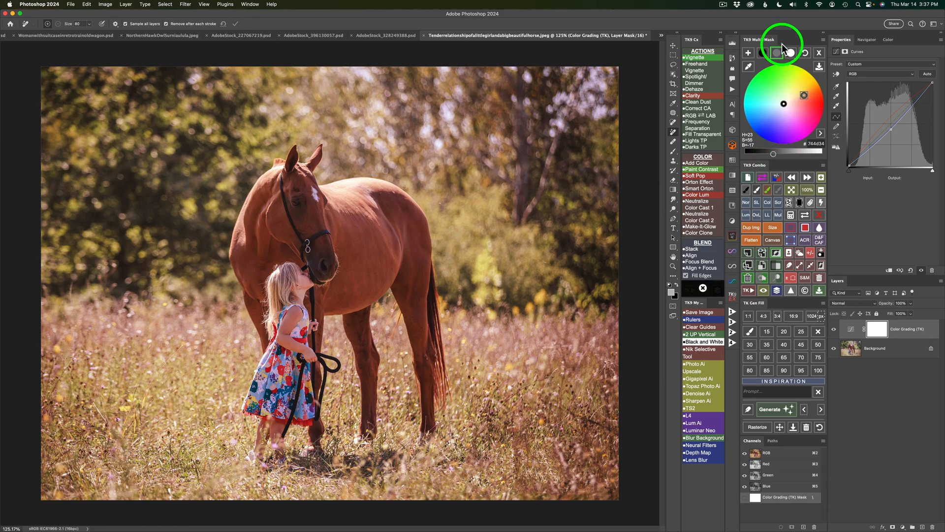
click(788, 152)
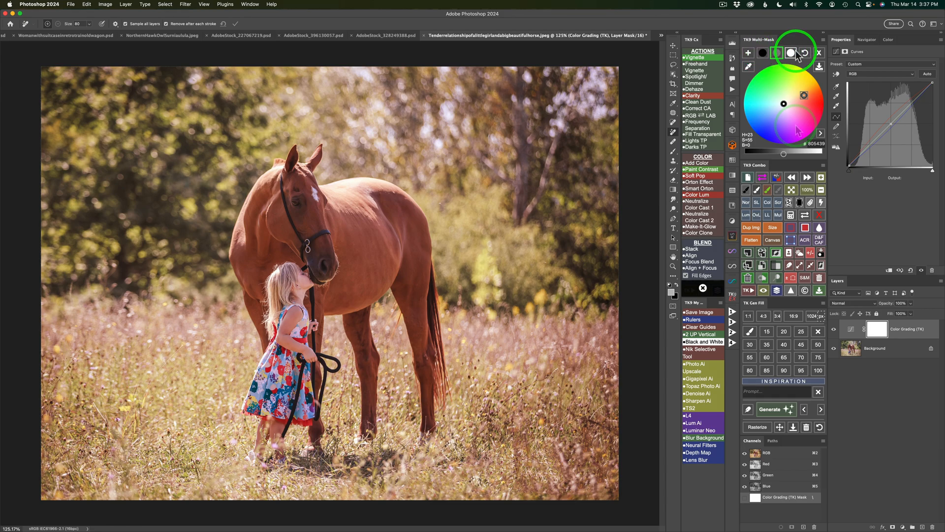
click(775, 151)
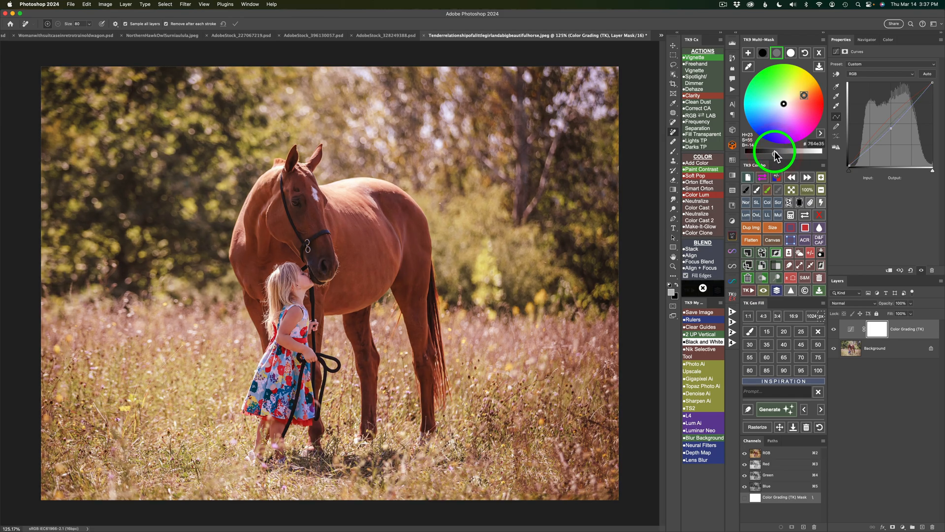
Step: Grade the horse photo's shadows blue with hue 231, saturation 77 and brightness -20
click(763, 53)
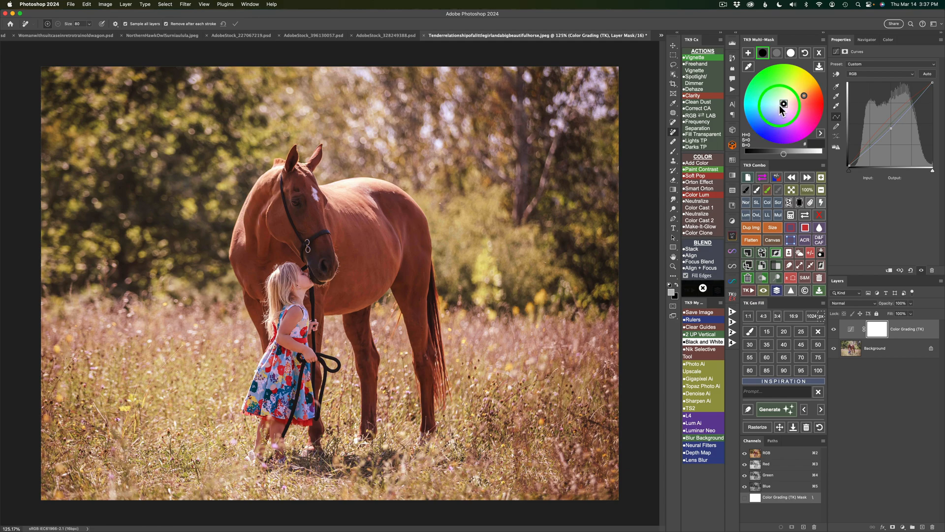
click(764, 129)
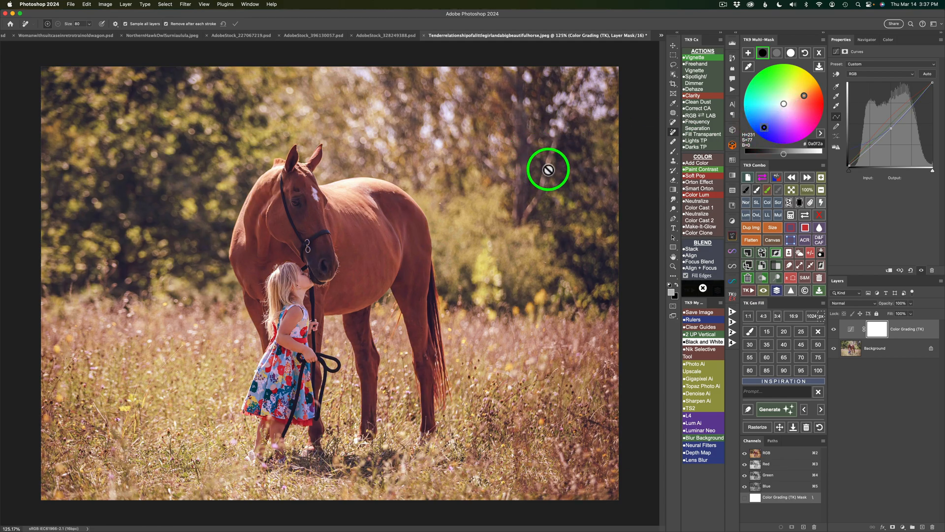
click(772, 152)
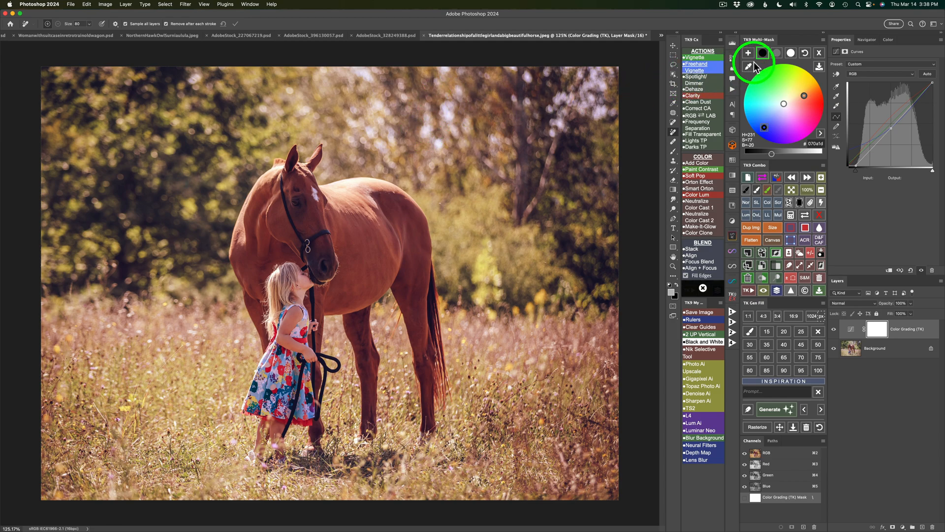
Step: Try a yellow-orange highlight grade with hue 35, saturation 82 and brightness 15, and reset only the highlights
click(790, 53)
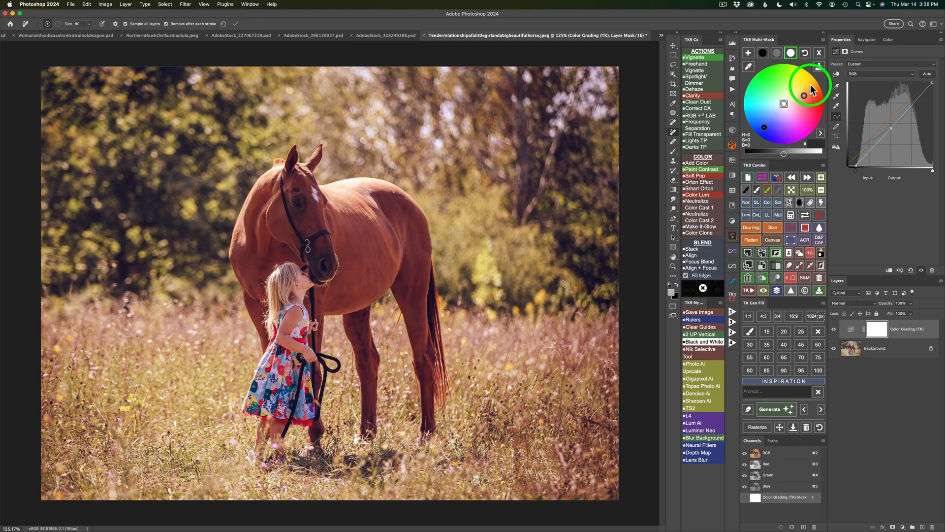
click(810, 85)
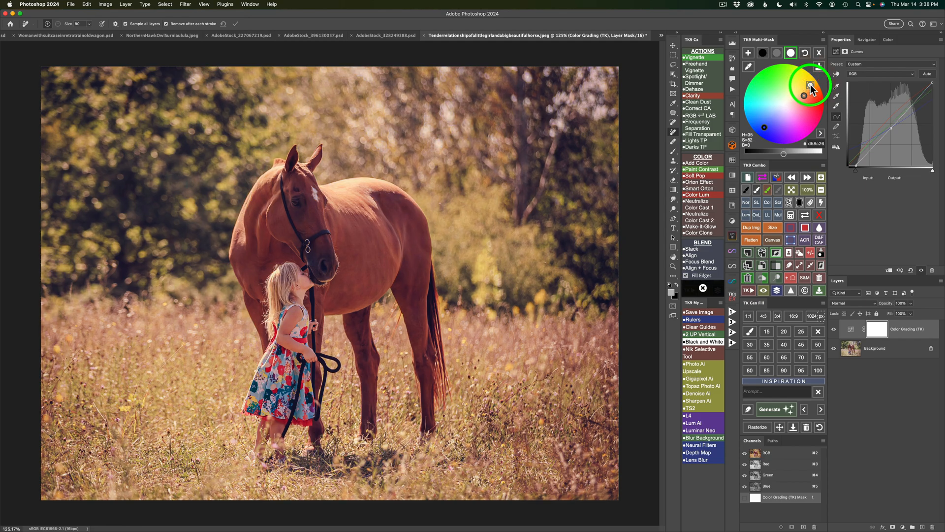
click(793, 153)
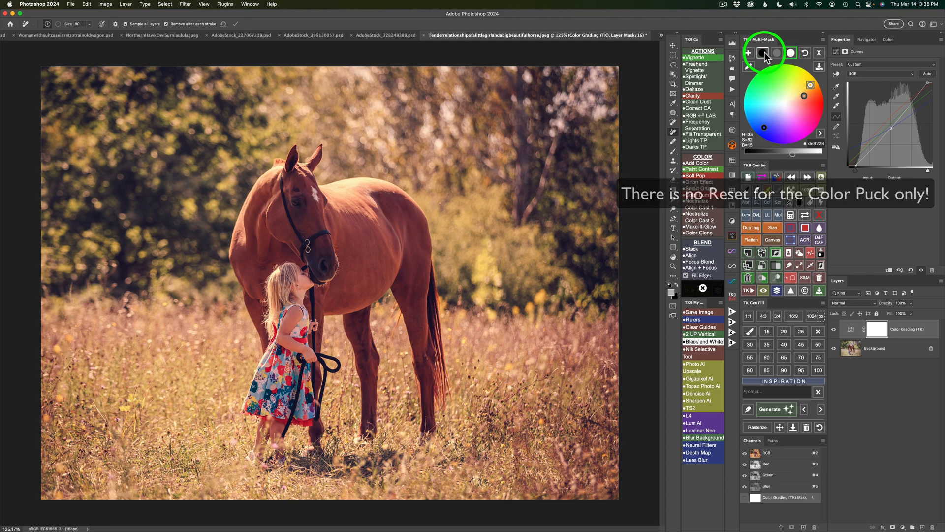
click(790, 53)
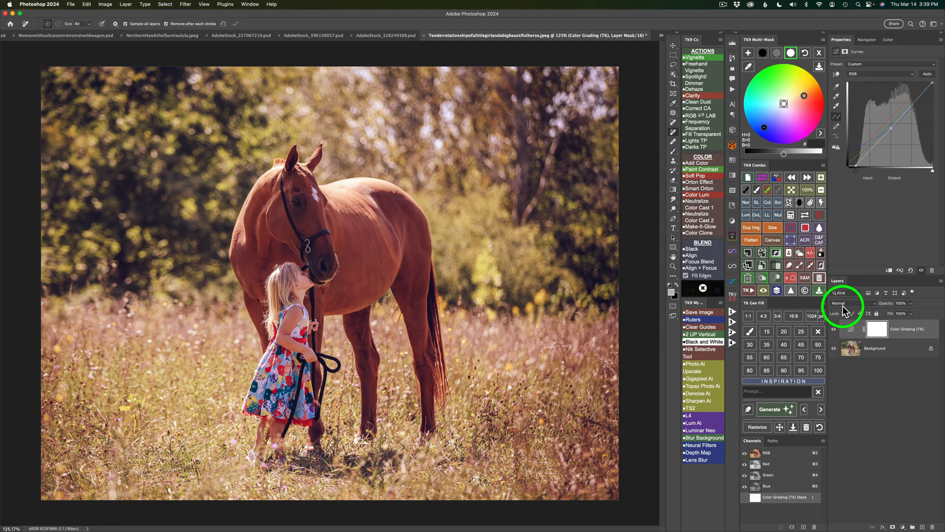
Step: Lower the Color Grading layer's opacity to 81% and compare the horse photo with the layer hidden and shown
click(834, 330)
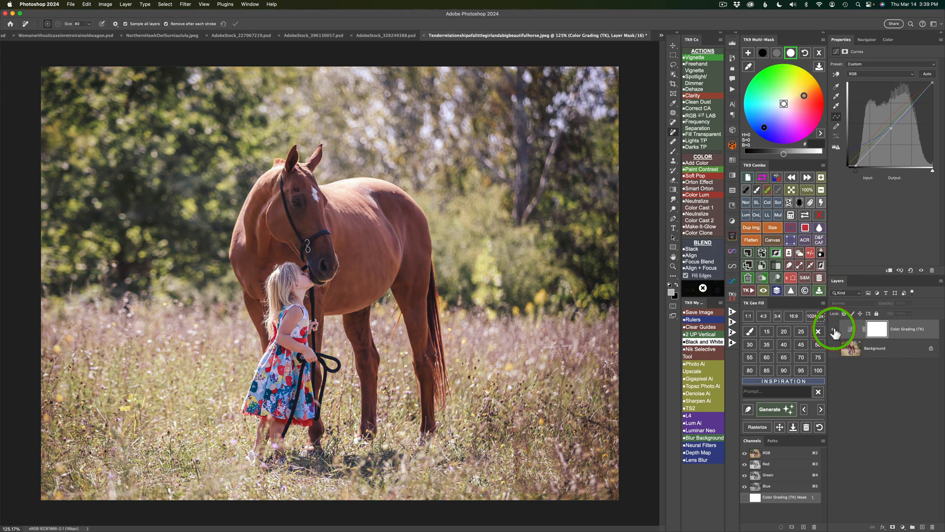
click(833, 331)
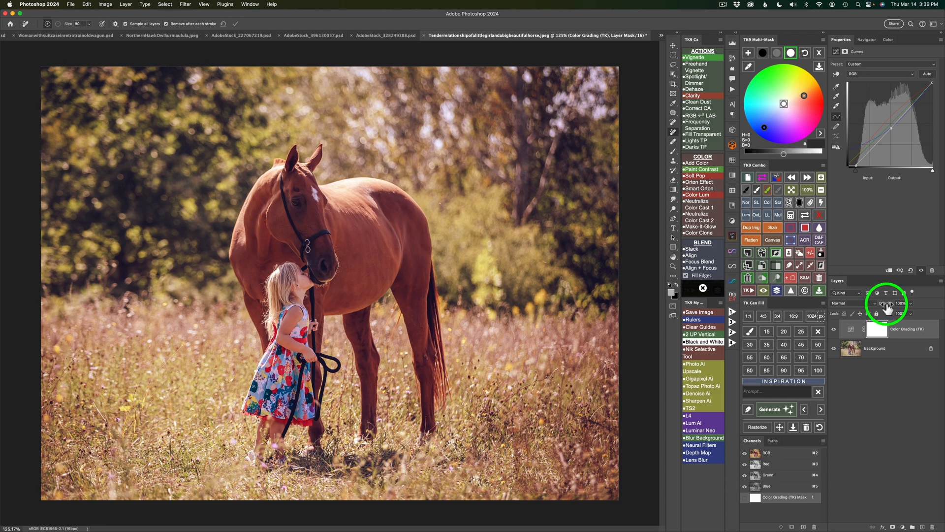
drag(888, 307, 874, 308)
click(834, 330)
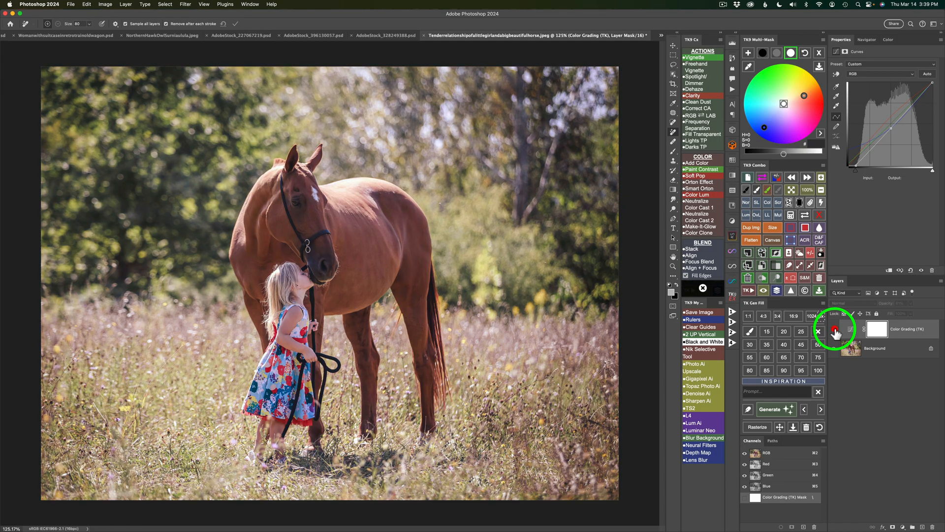
click(834, 330)
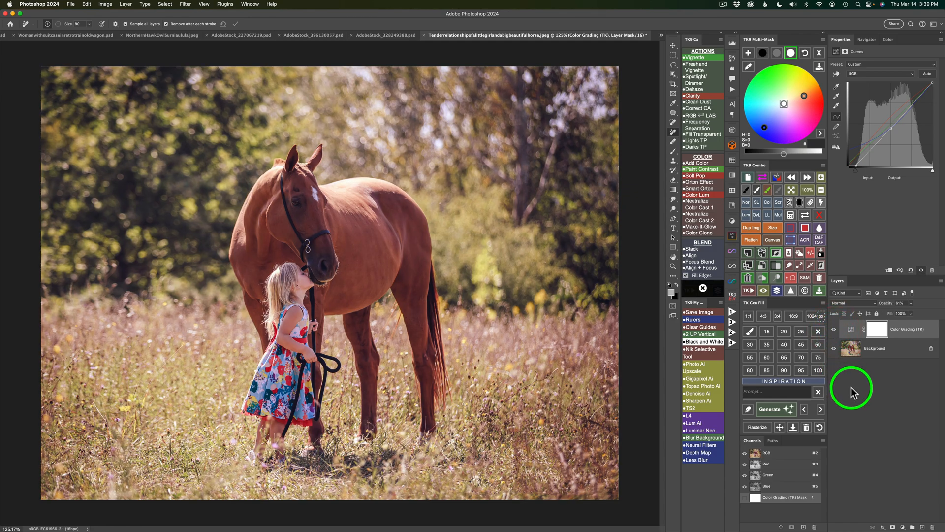